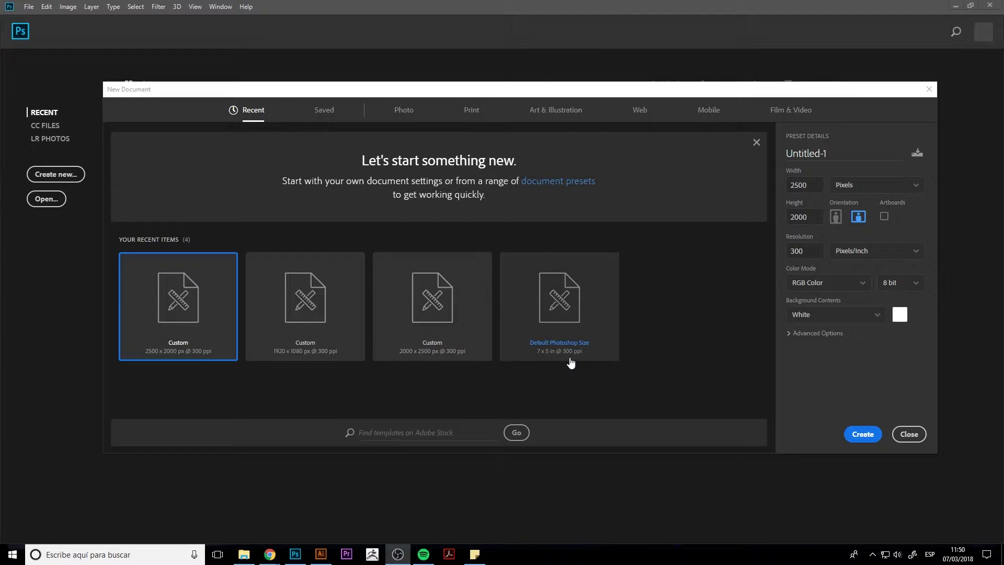
Create a new landscape A3 print document (420 × 297 mm, 300 ppi) after browsing the presets.
left_click(461, 120)
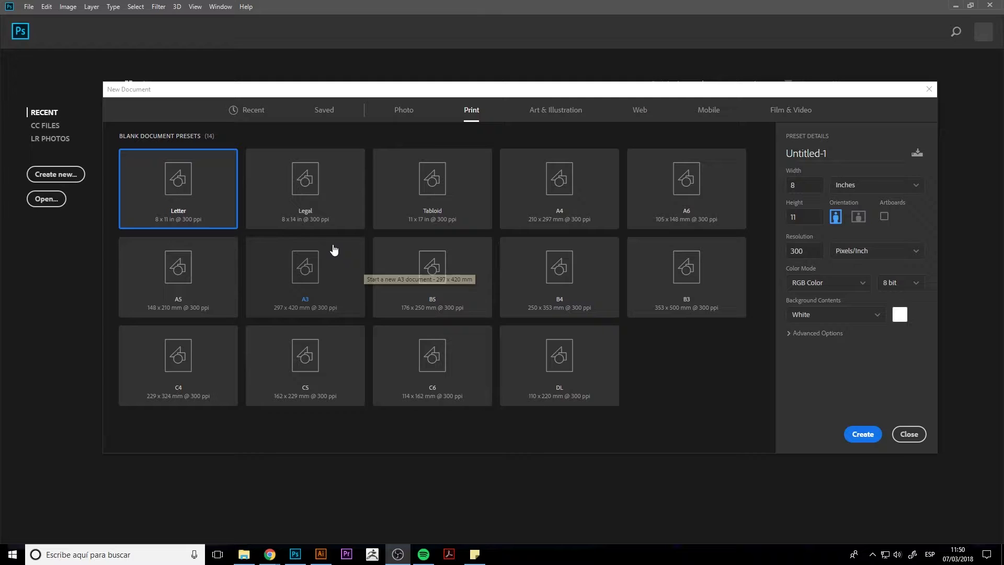
left_click(567, 109)
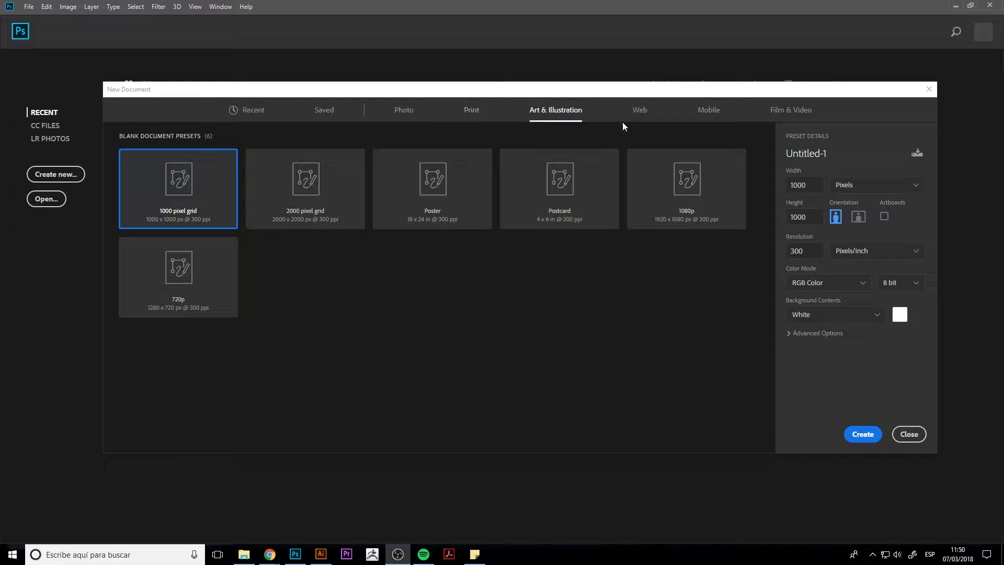
left_click(640, 111)
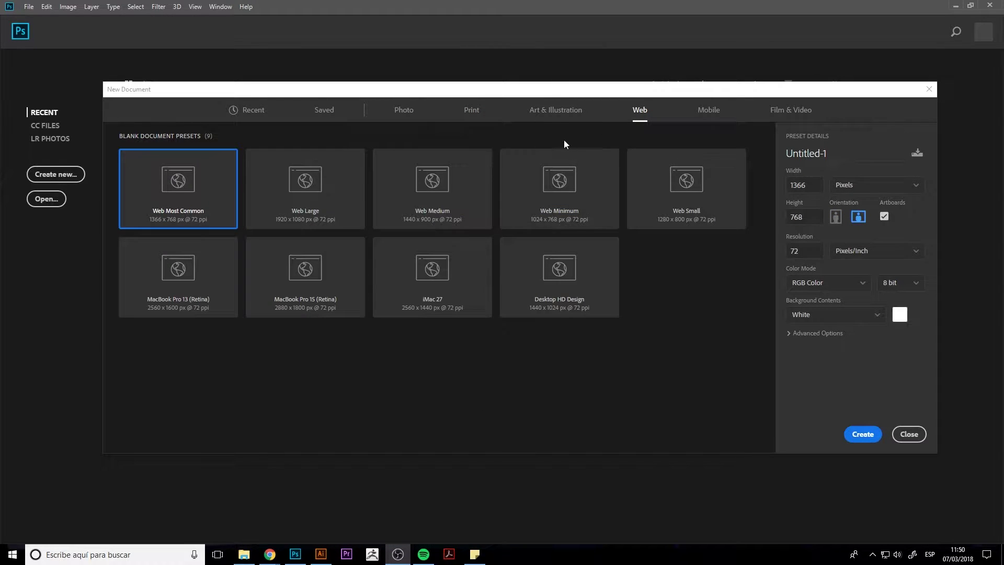
left_click(543, 122)
left_click(472, 116)
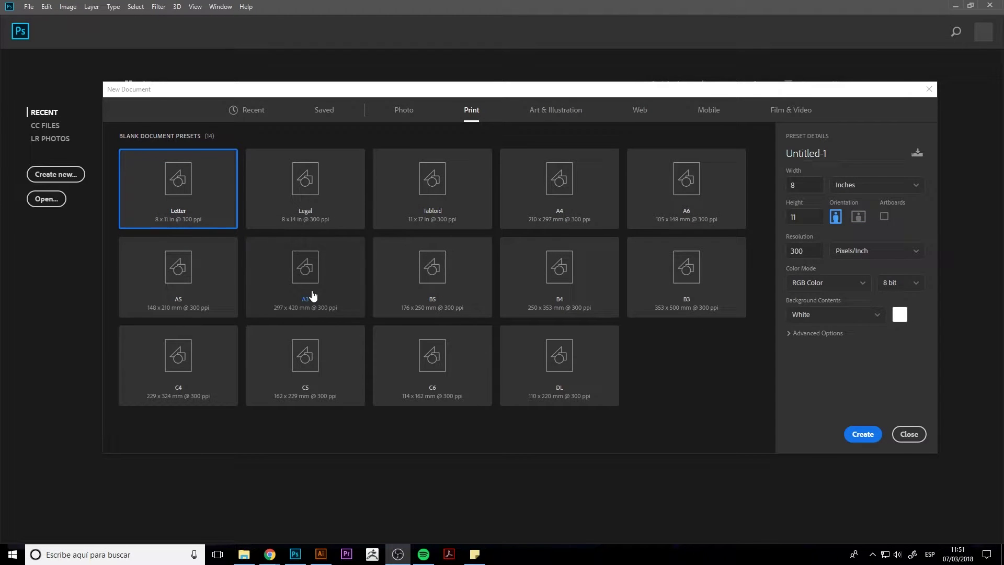
left_click(324, 277)
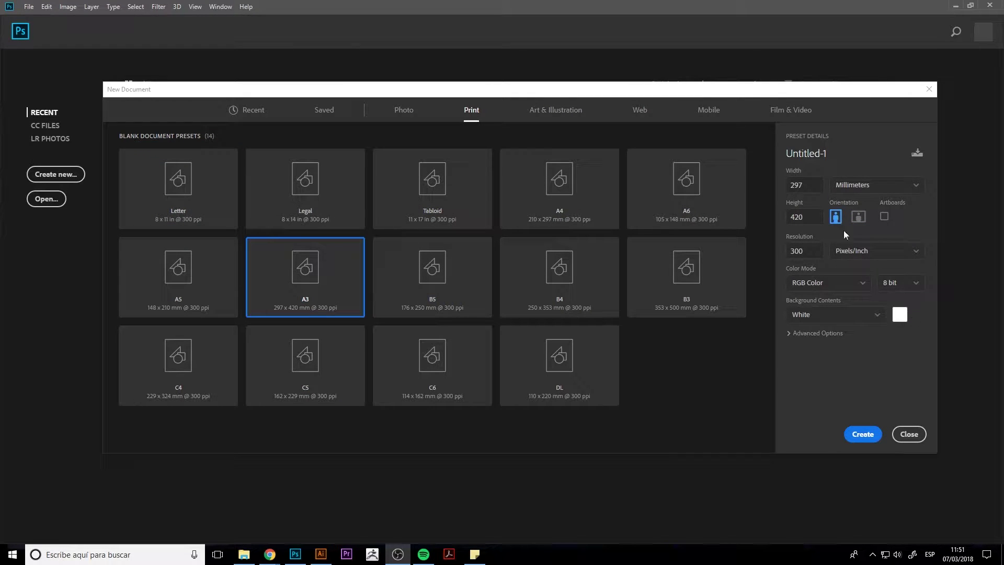
left_click(856, 219)
left_click(864, 435)
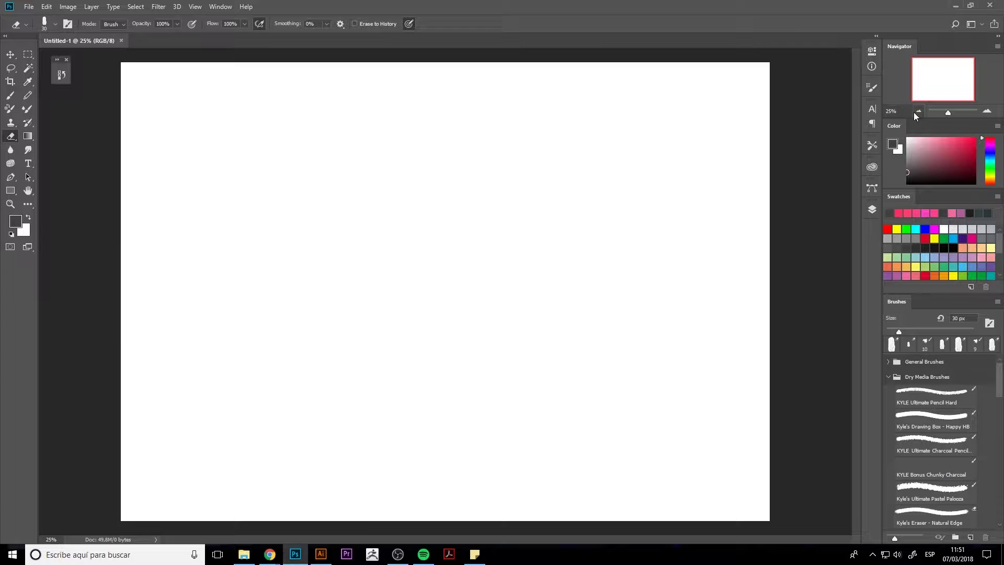
left_click(918, 111)
left_click(919, 111)
left_click_drag(948, 112, 949, 116)
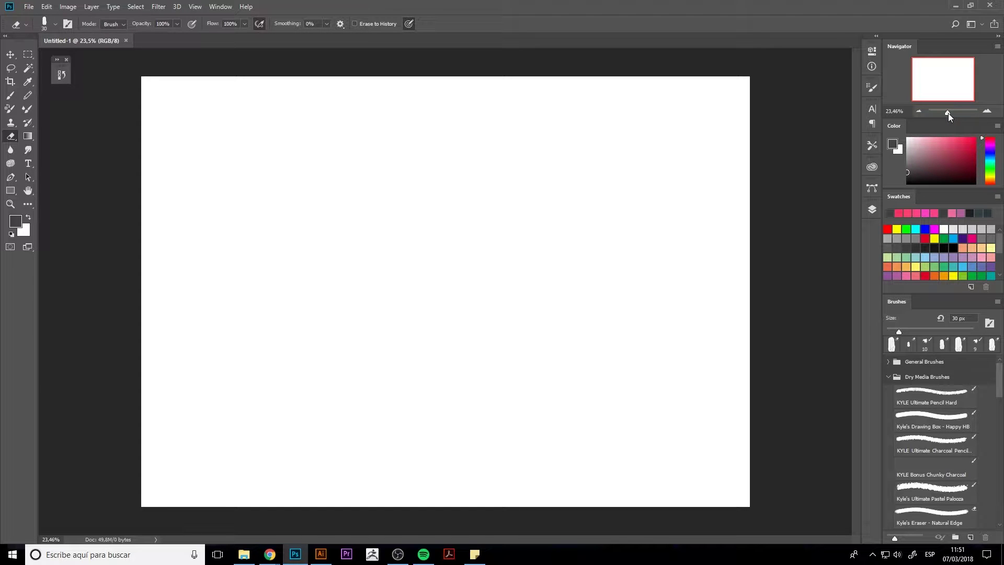
key("alt+Tab")
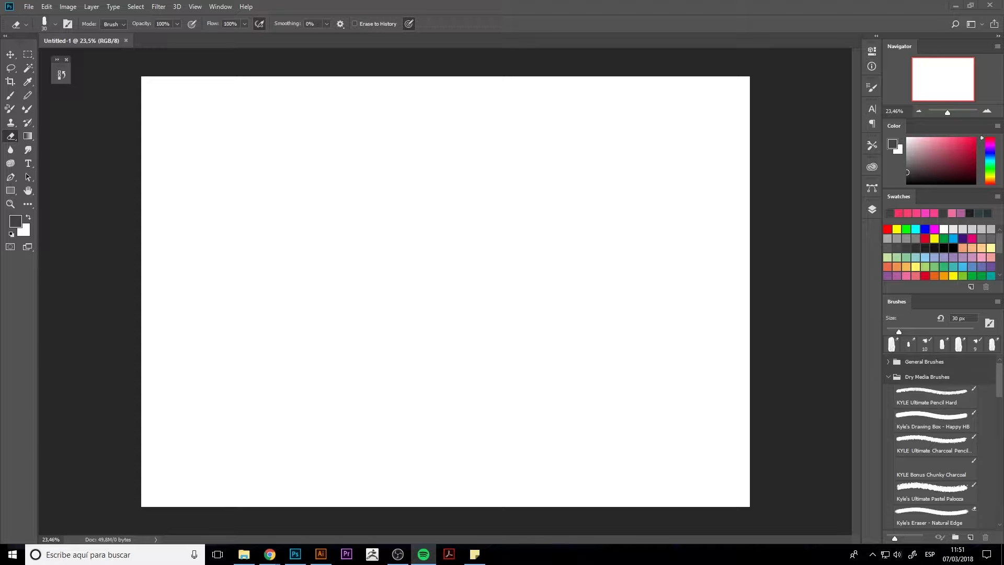
Set the pencil brush to a dark grey painting colour and a larger size.
key("alt+Tab")
left_click(9, 96)
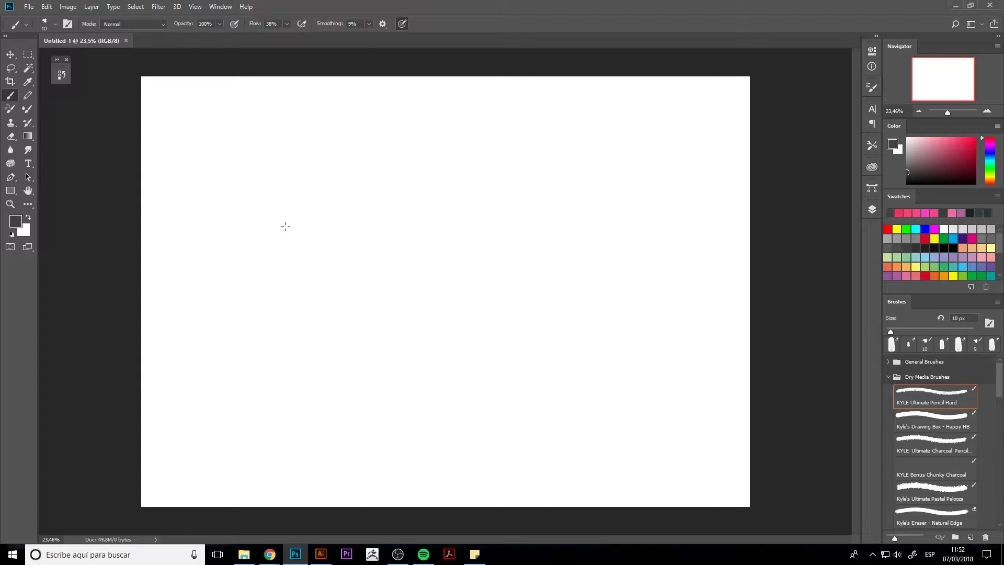
left_click(934, 248)
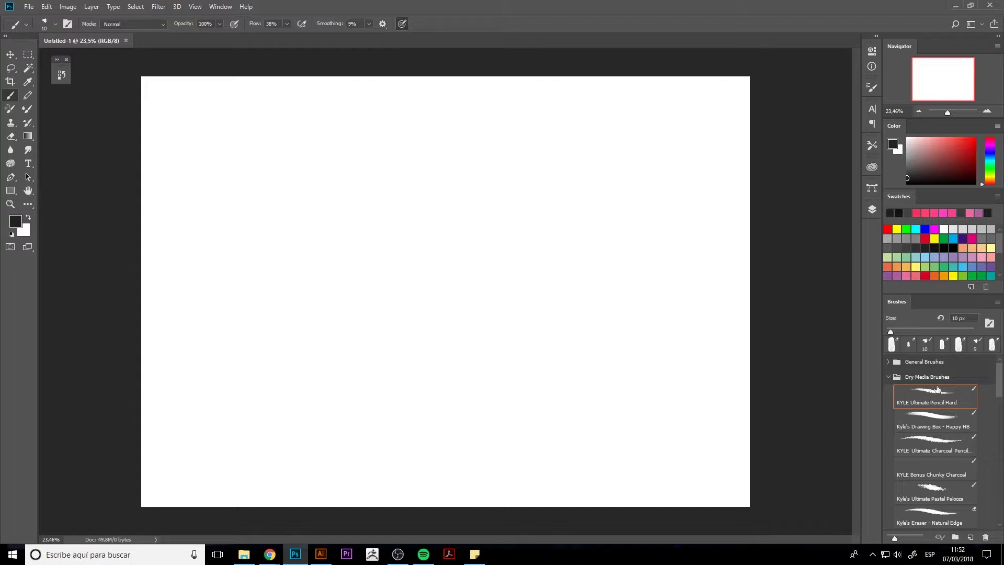
left_click(907, 170)
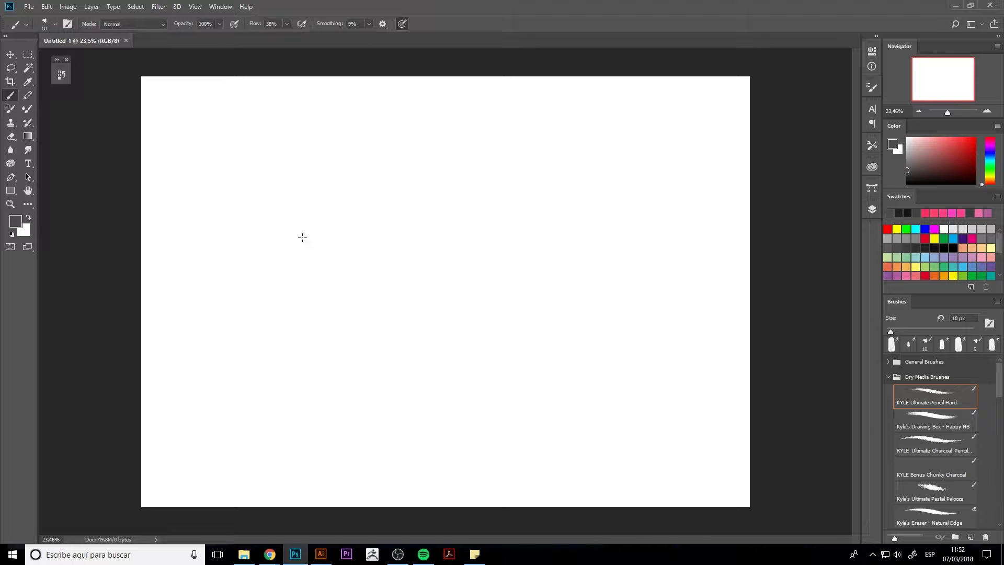
key("bracketright")
key("bracketright")
key("bracketright")
Sketch a trial rectangle with an oval inside, then undo it.
left_click_drag(261, 147, 263, 202)
mouse_move(260, 148)
left_mouse_down()
mouse_move(329, 140)
mouse_move(343, 203)
left_mouse_up()
left_click_drag(264, 207, 340, 204)
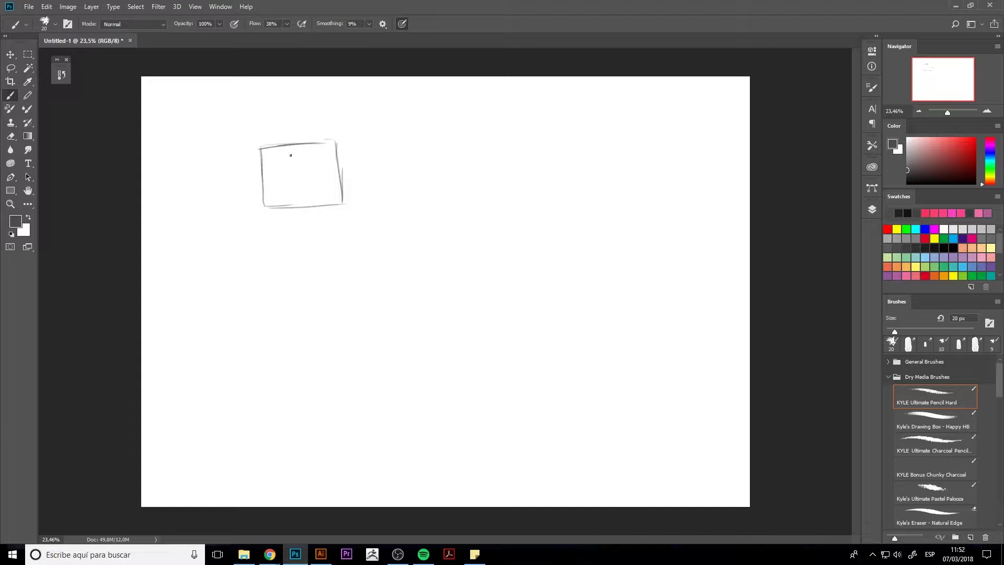
mouse_move(289, 157)
left_mouse_down()
mouse_move(278, 177)
mouse_move(303, 181)
left_mouse_up()
key("ctrl+alt+z")
key("ctrl+alt+z")
key("ctrl+alt+z")
key("ctrl+alt+z")
key("ctrl+alt+z")
key("ctrl+alt+z")
key("ctrl+alt+z")
key("ctrl+alt+z")
key("ctrl+alt+z")
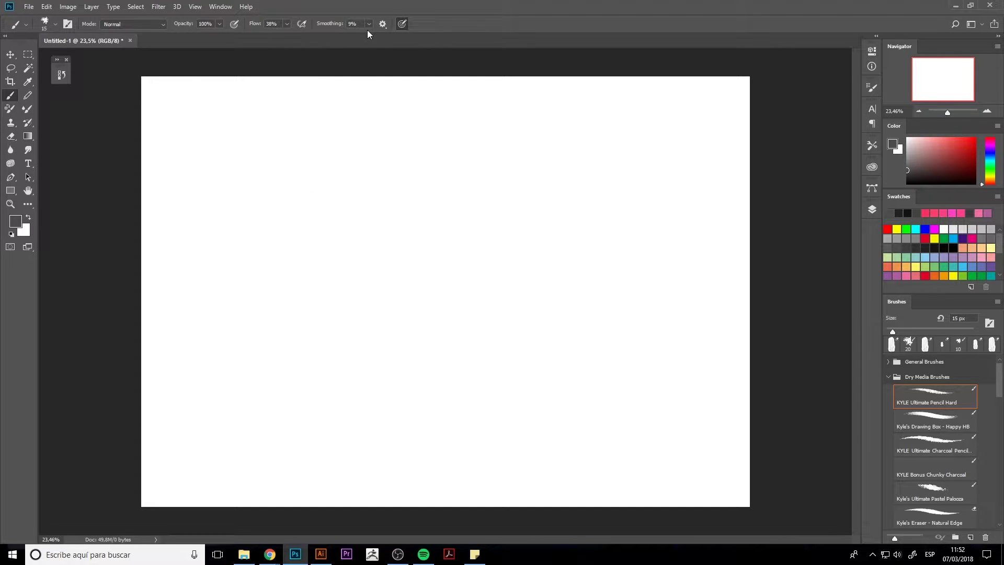
Commit the crop and set the pencil brush to a darker grey at 10 px.
left_click(352, 24)
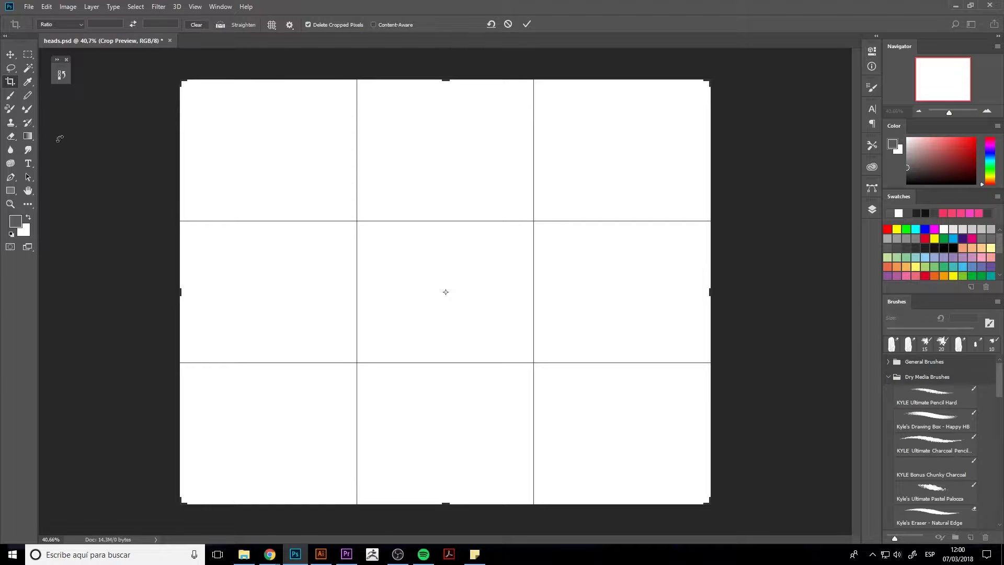
key("Return")
left_click(17, 62)
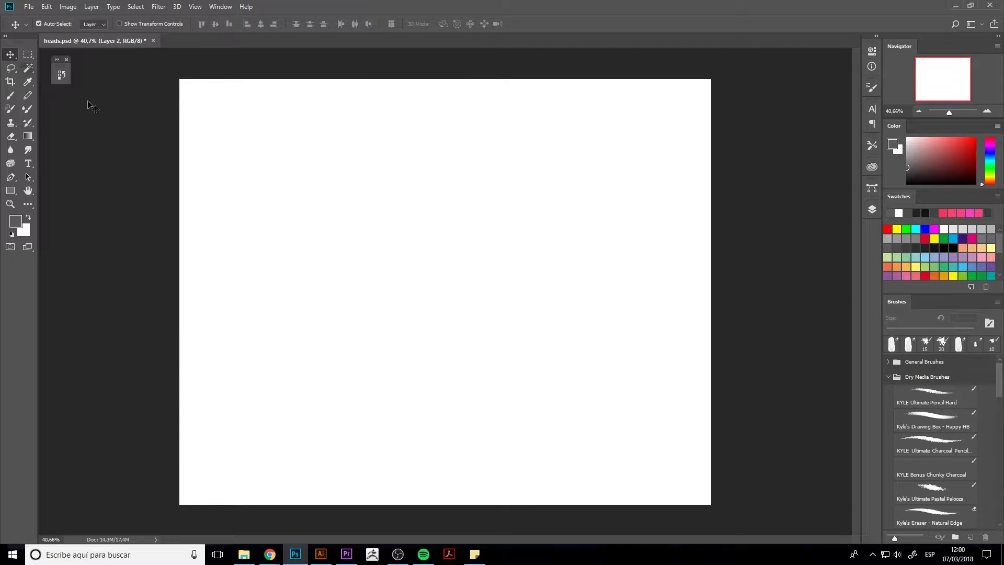
key("b")
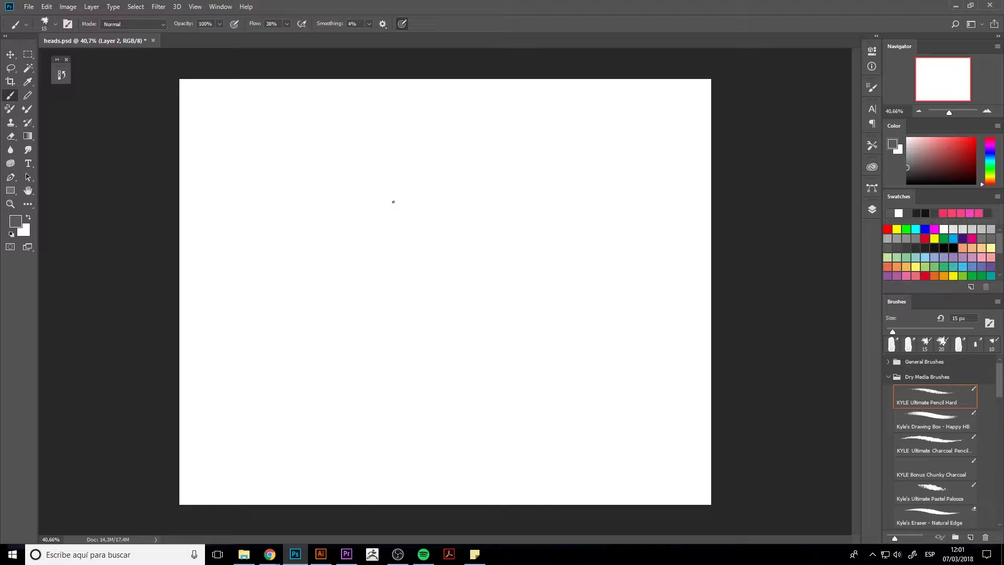
left_click(905, 245)
key("bracketleft")
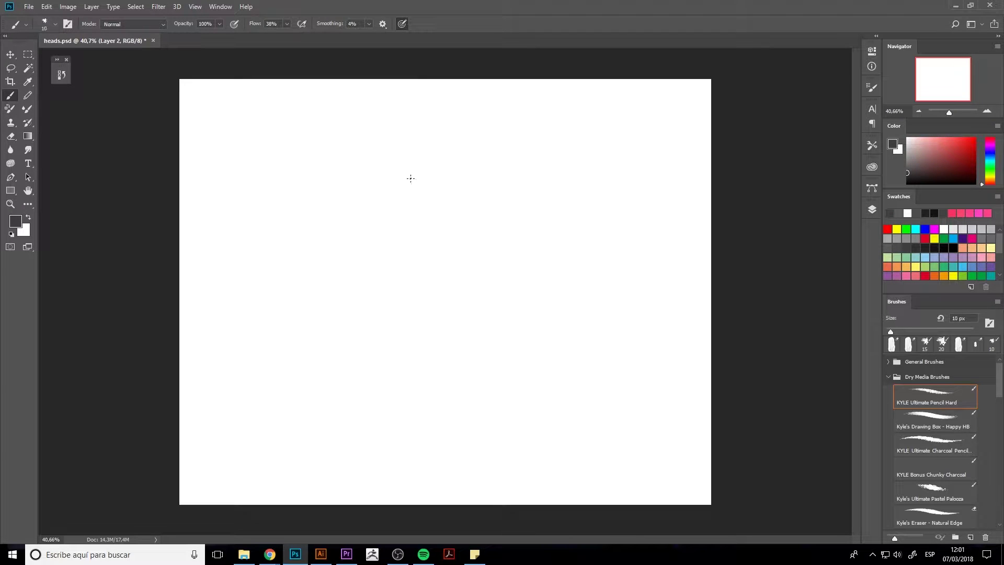
Try a test stroke, undo it, and check the Layers panel before returning to the pencil brush.
left_click_drag(418, 167, 408, 186)
key("ctrl+z")
key("e")
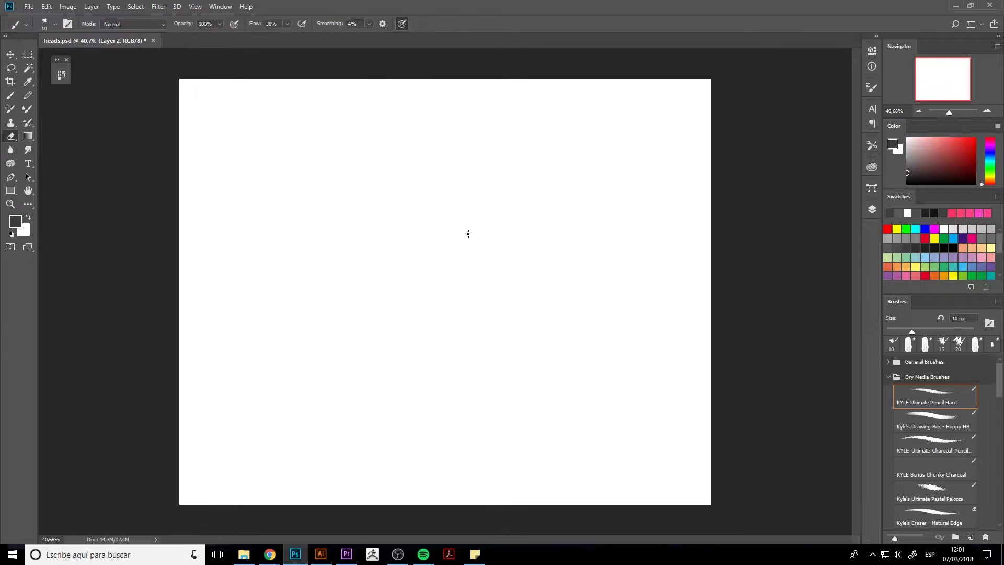
left_click(872, 209)
left_click(871, 209)
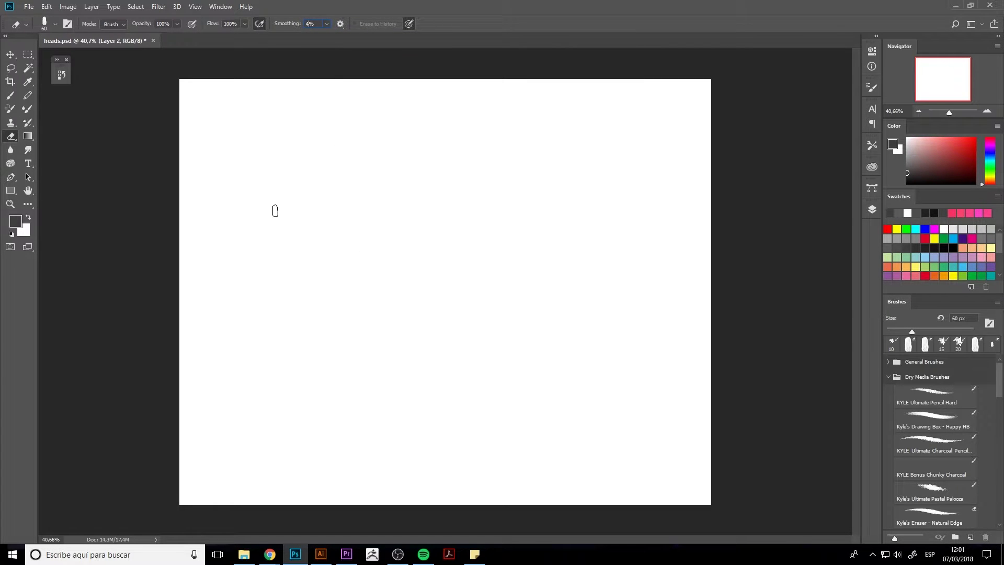
left_click(10, 95)
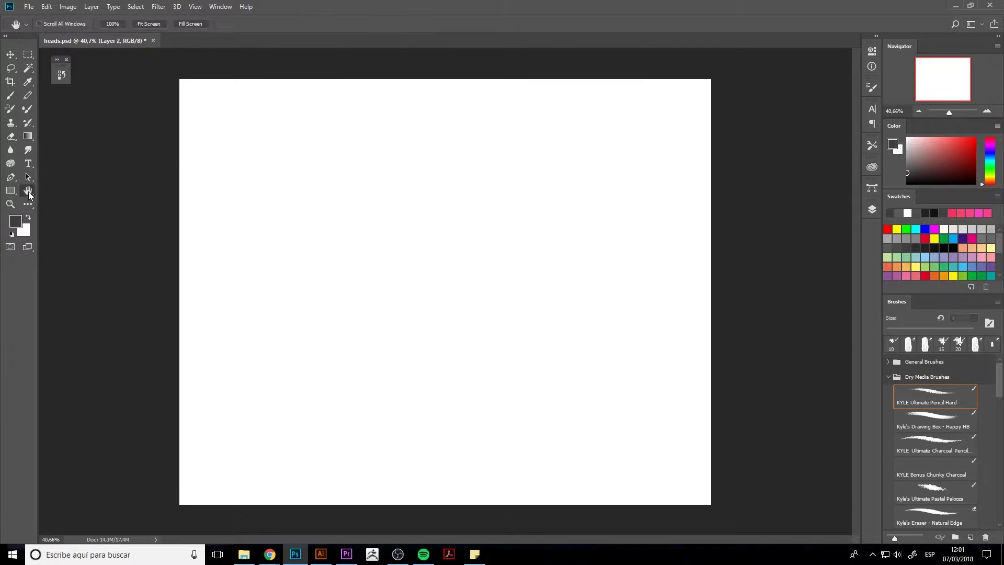
scroll(241, 182, "up", 1)
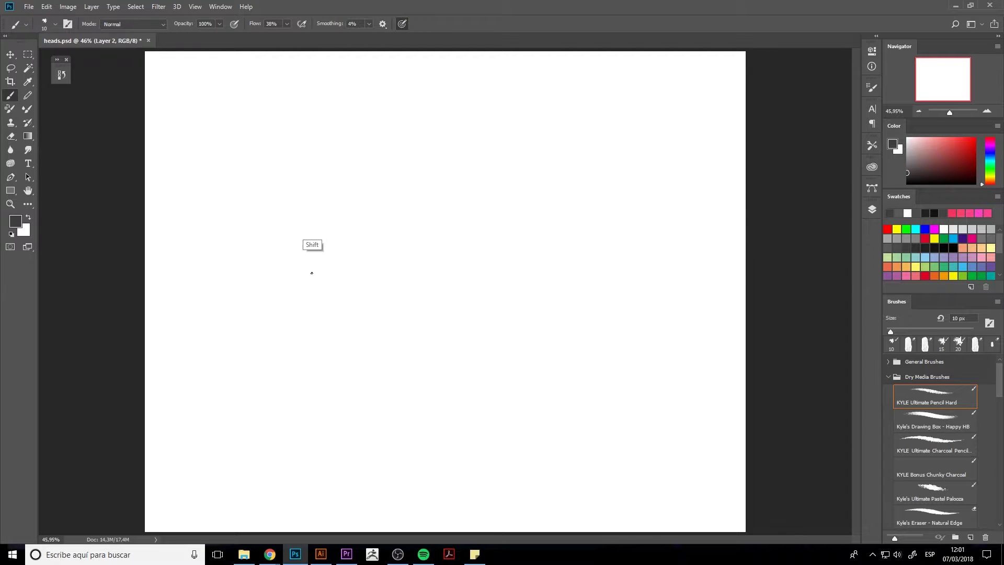
Draw trial vertical pencil lines on the left side and erase them.
left_click_drag(312, 123, 306, 302)
key("e")
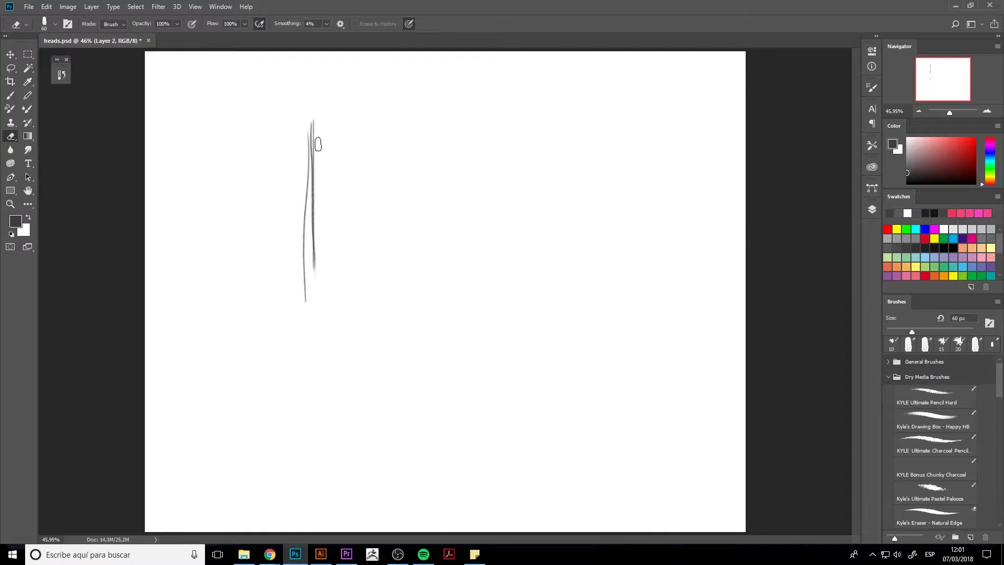
left_click_drag(314, 140, 301, 281)
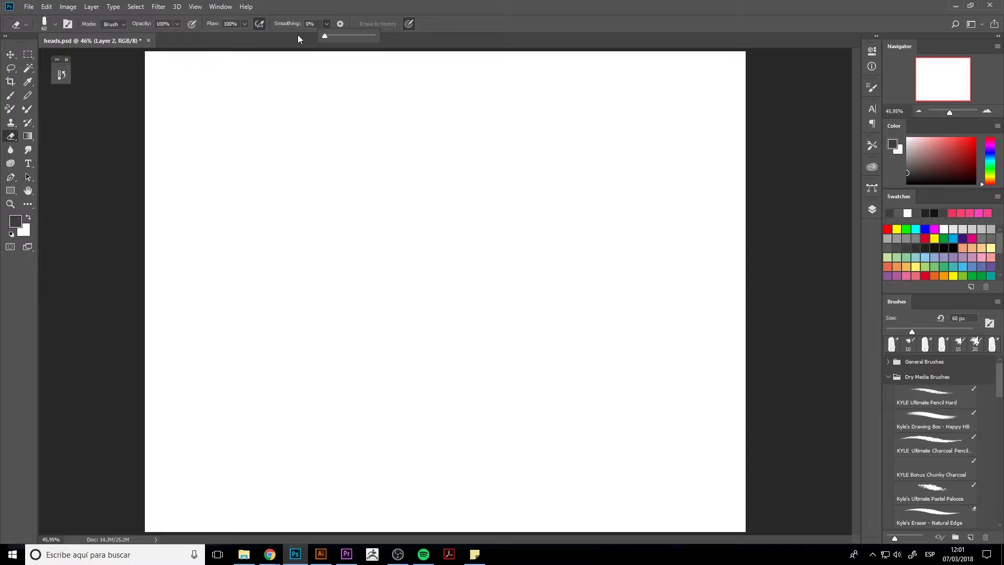
key("b")
Draw the box's straight left and bottom edges, undoing a wavy top stroke.
left_click(308, 273, "shift")
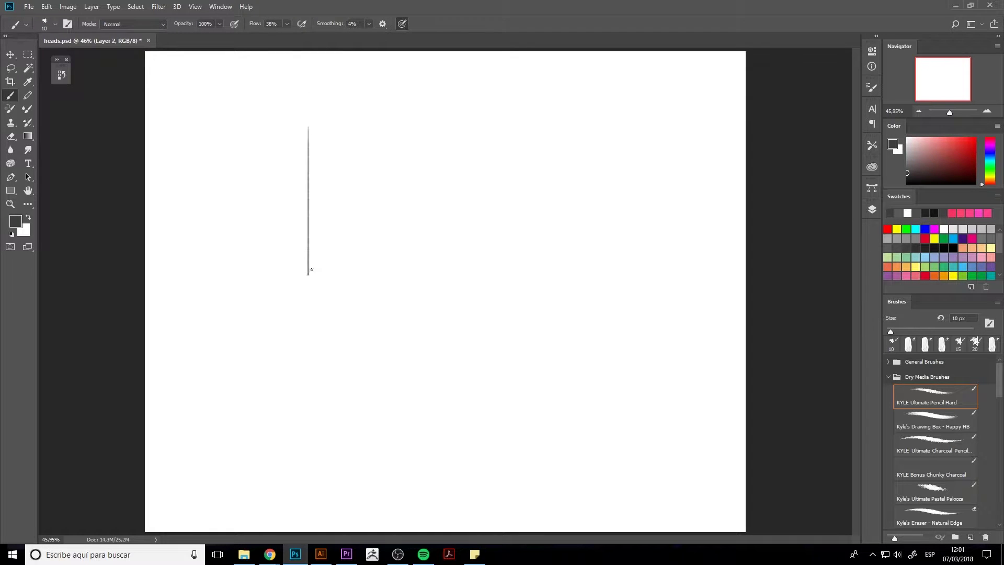
left_click(520, 274, "shift")
left_click_drag(308, 127, 513, 143)
key("ctrl+z")
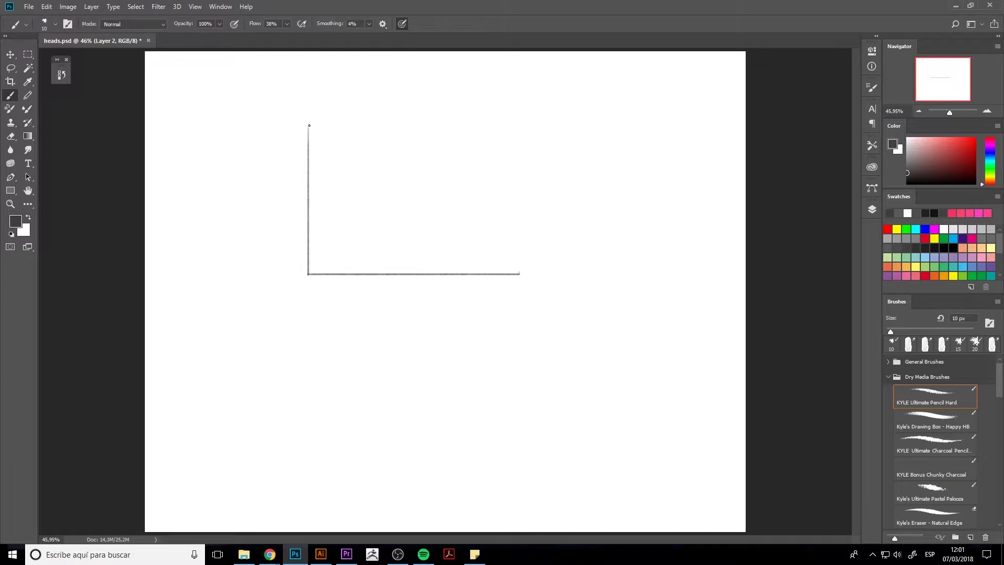
key("ctrl+z")
key("ctrl+z")
key("ctrl+z")
key("ctrl+z")
left_click(312, 121, "alt")
left_click(897, 211)
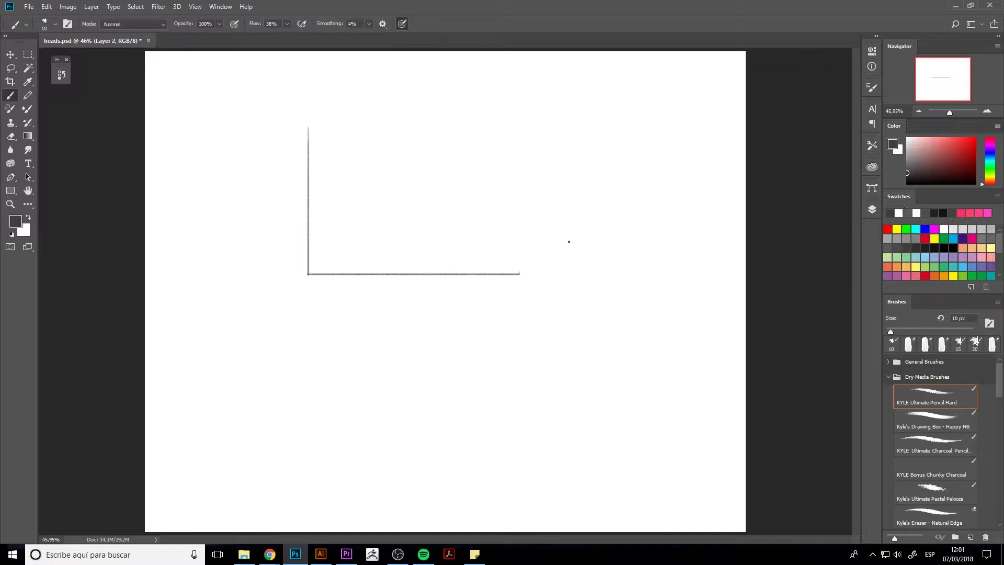
Add straight right and top sides, then erase the top line's overshoot past the corner.
mouse_move(520, 272)
left_mouse_down()
mouse_move(522, 80)
mouse_move(519, 273)
left_mouse_up()
key("ctrl+z")
key("ctrl+z")
left_click(519, 99, "shift")
left_click(589, 128, "shift")
key("e")
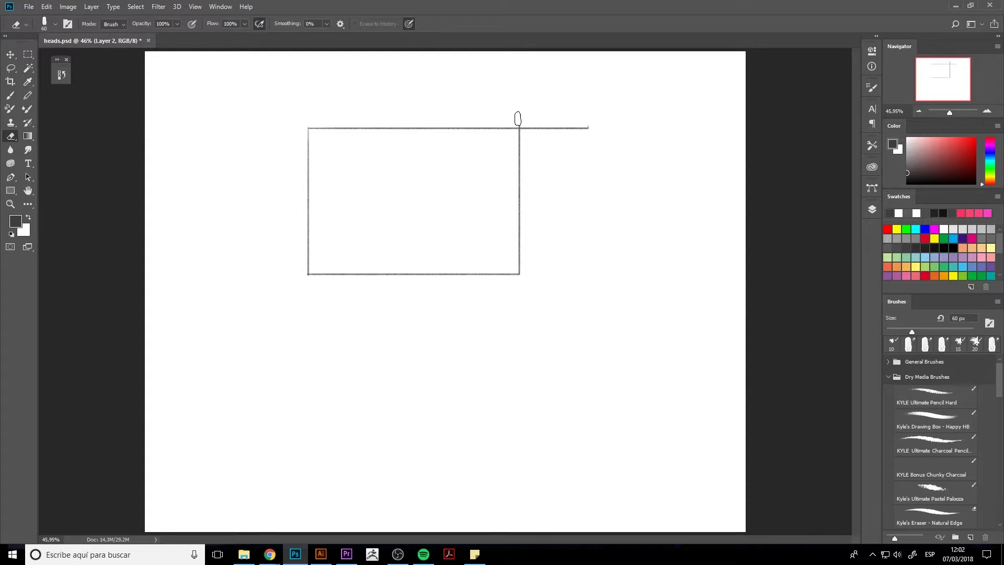
left_click_drag(522, 126, 588, 128)
Free Transform the rectangle to move it up and left on the page.
key("b")
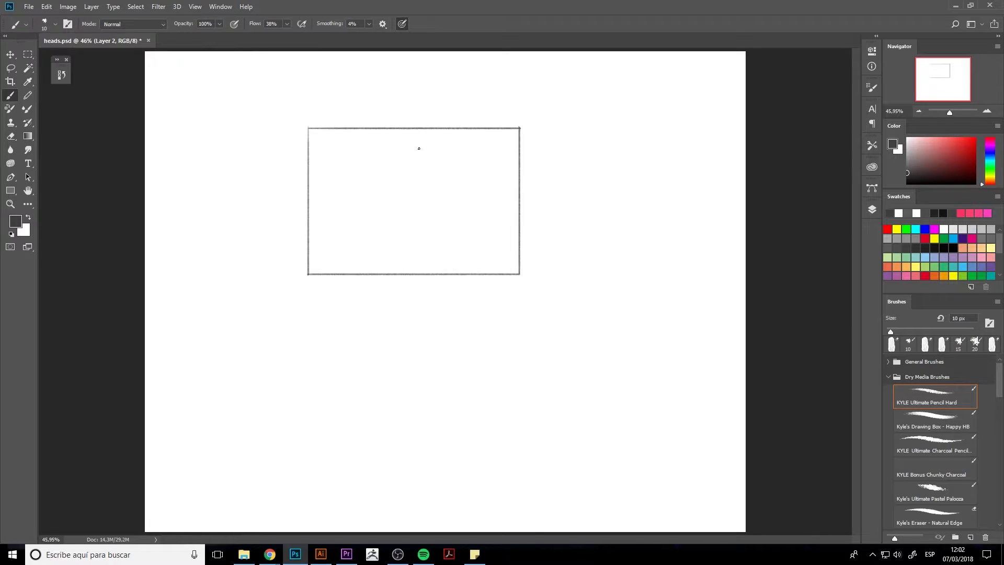
key("ctrl+t")
mouse_move(521, 278)
left_mouse_down()
mouse_move(399, 203)
mouse_move(403, 256)
mouse_move(392, 244)
mouse_move(405, 257)
mouse_move(389, 245)
left_mouse_up()
mouse_move(388, 165)
left_mouse_down()
mouse_move(374, 165)
mouse_move(387, 164)
left_mouse_up()
key("Return")
key("b")
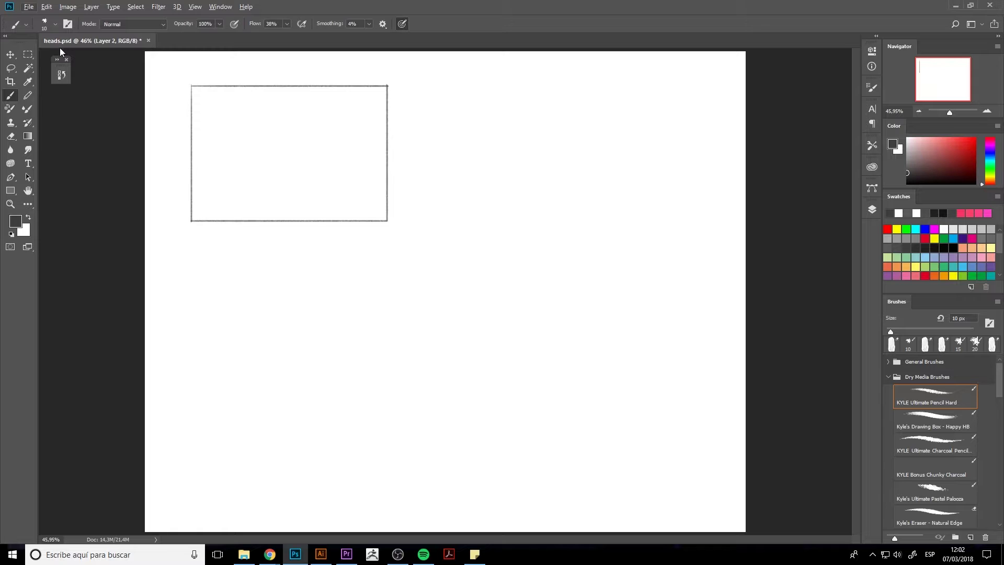
Copy the rectangle to its right with the Move tool and select its layers.
key("v")
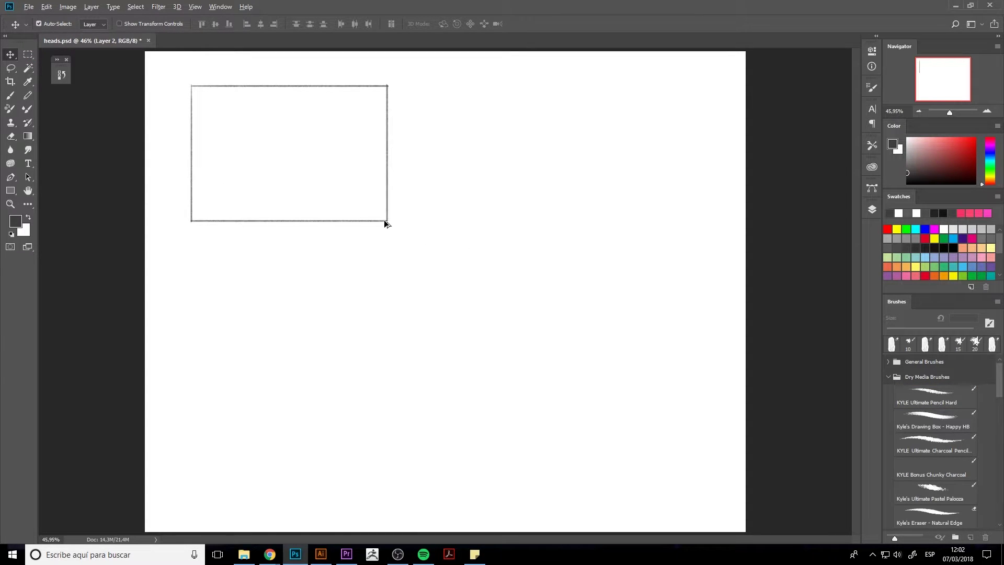
left_click_drag(384, 220, 596, 246)
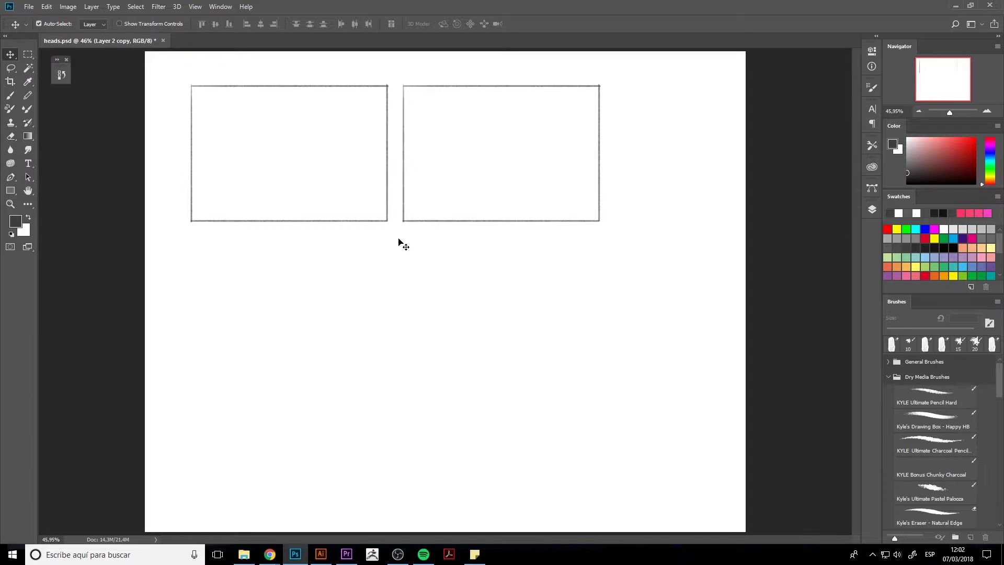
left_click(426, 228)
left_click(433, 296)
left_click(872, 211)
left_click(809, 269)
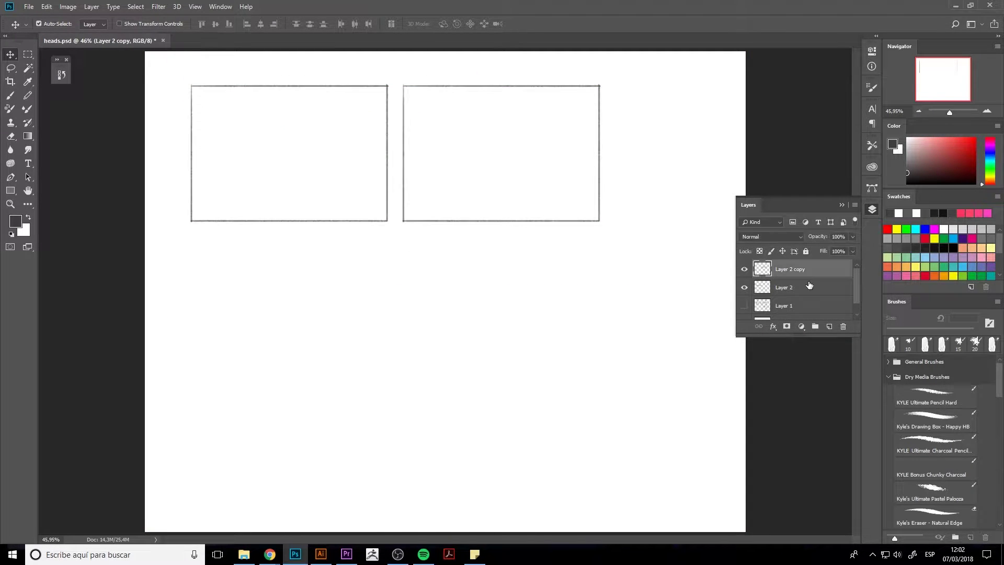
left_click(809, 287, "shift")
Copy the left and right rectangles below themselves to form a 2×2 grid.
left_click_drag(447, 225, 507, 381)
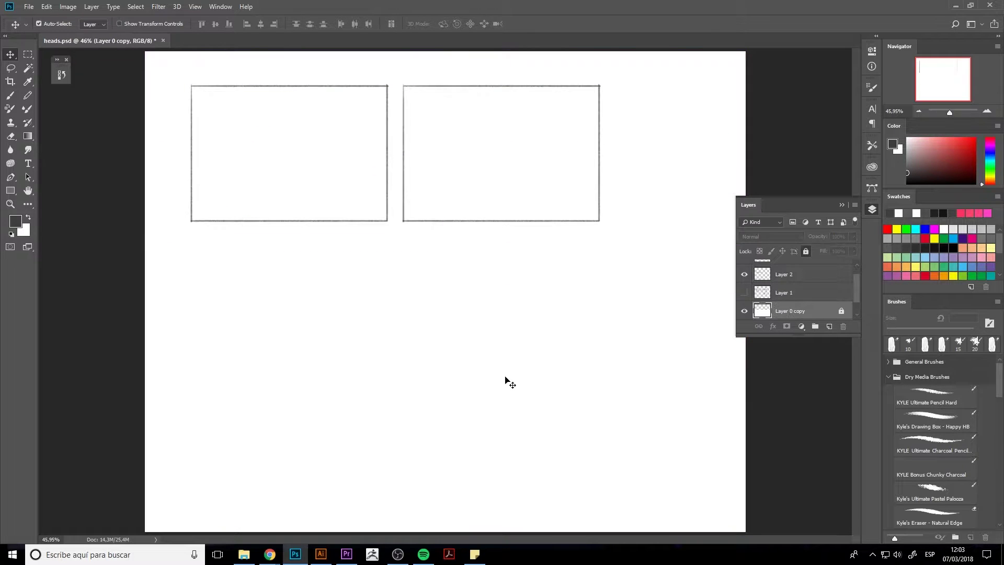
left_click(734, 321)
left_click(789, 270)
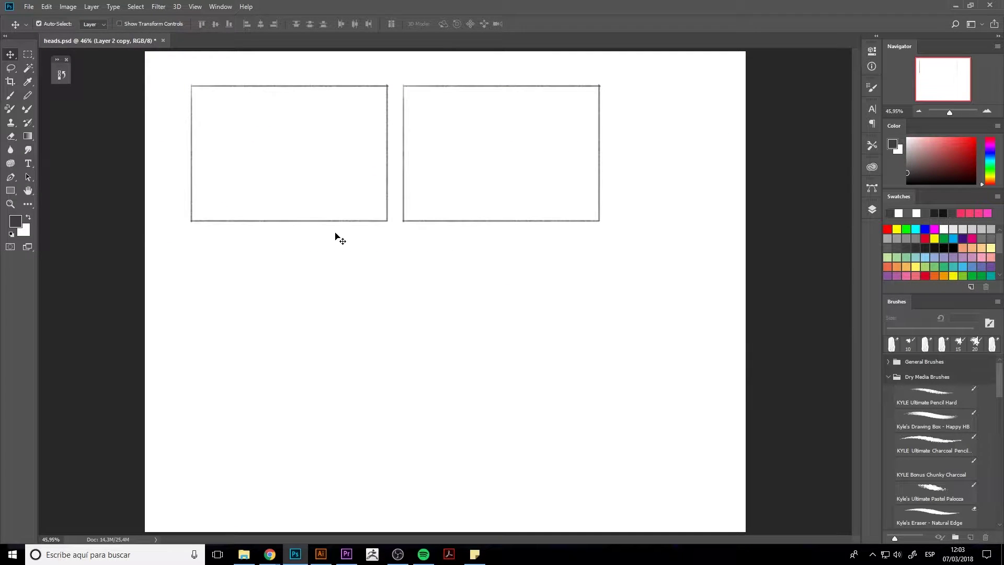
left_click_drag(336, 230, 341, 383)
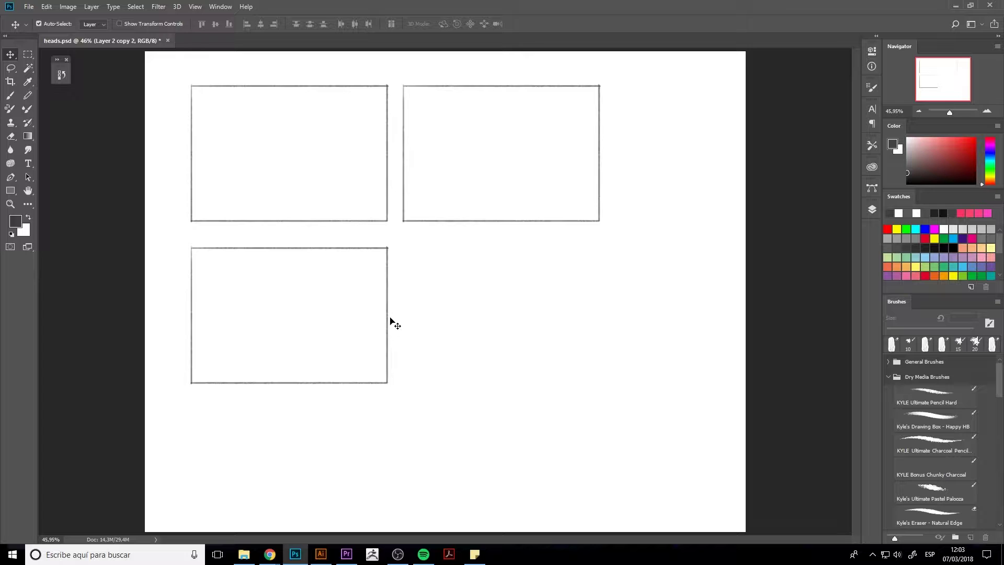
left_click_drag(419, 219, 422, 391)
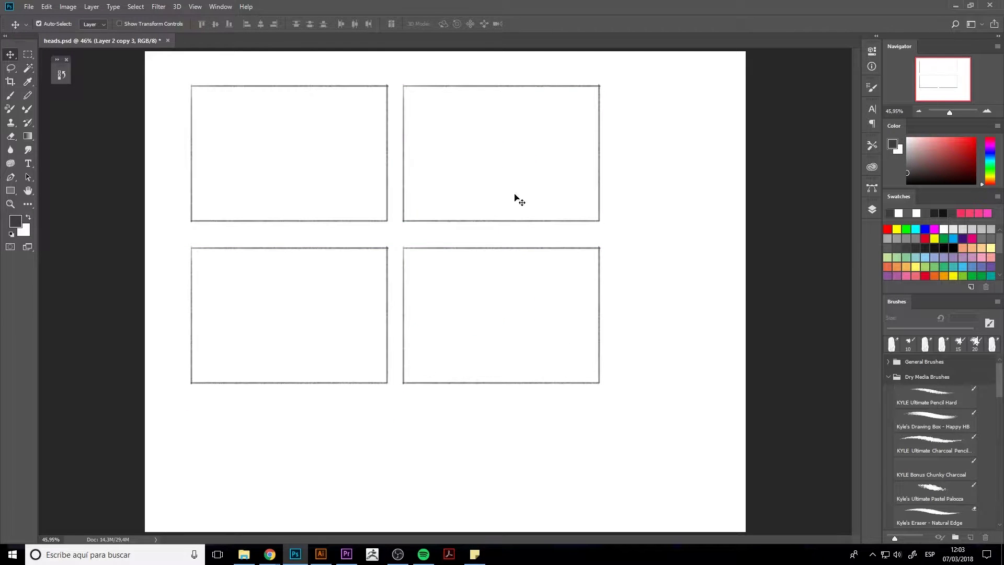
Select all four frame layers and move the grid toward the page centre.
left_click(871, 210)
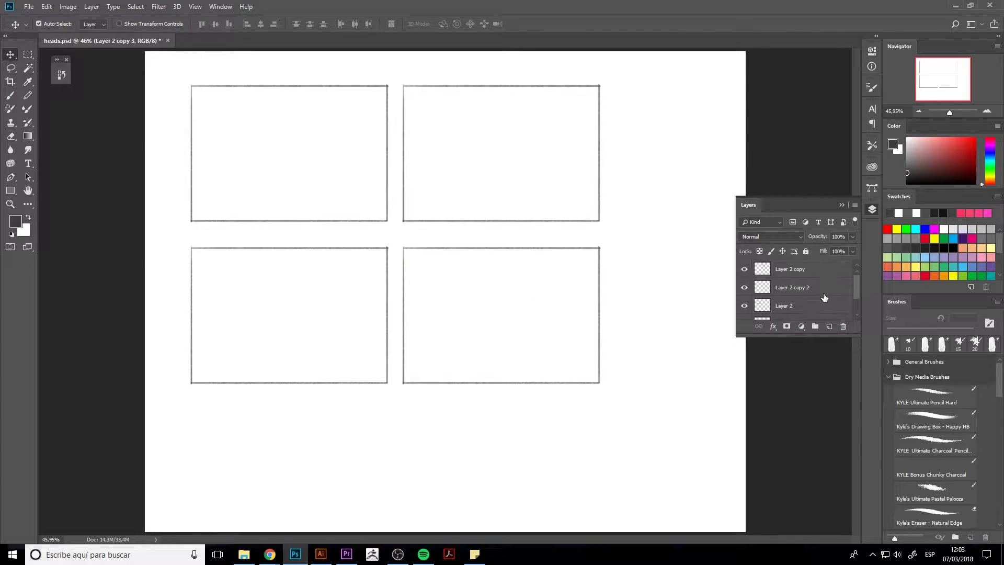
left_click(815, 317)
left_click(794, 268)
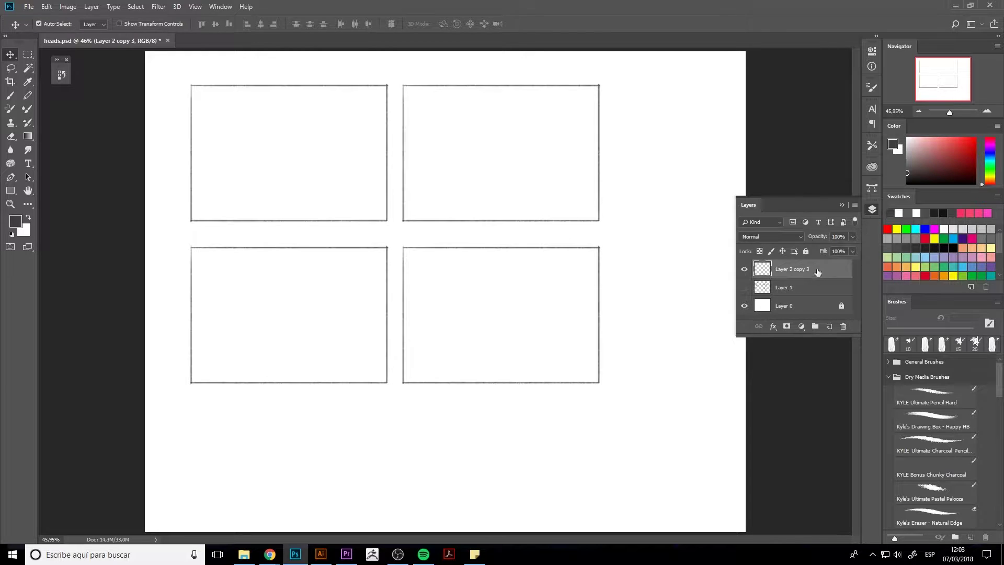
key("ctrl+t")
left_click_drag(404, 260, 455, 307)
key("Return")
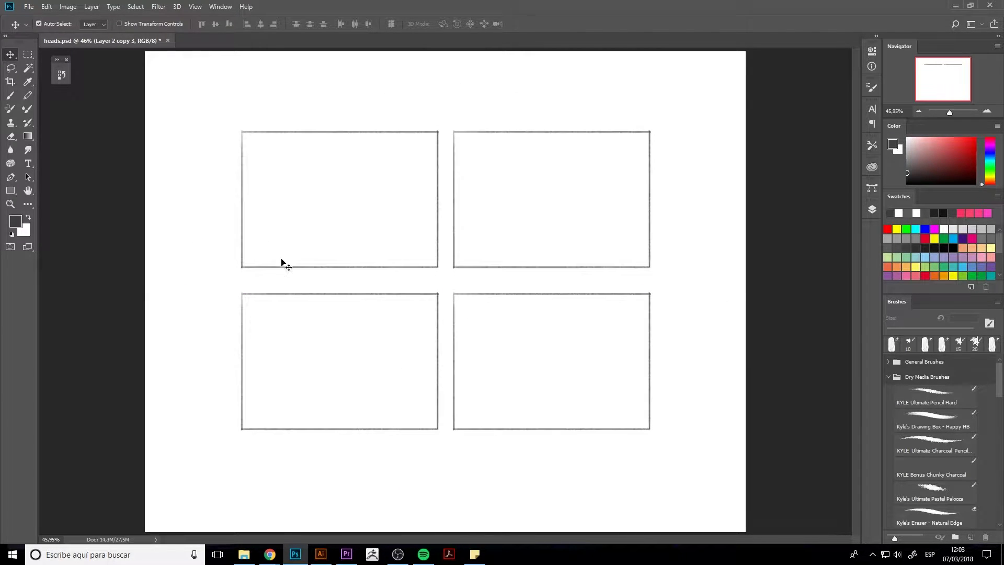
key("b")
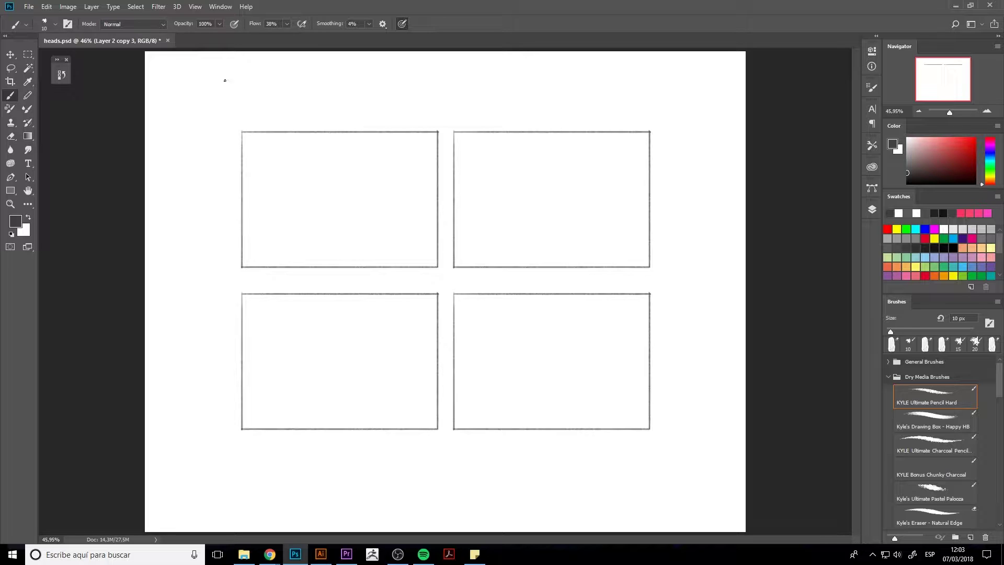
Sketch a small box above the grid and draw a circle in the top-left frame.
mouse_move(251, 83)
left_mouse_down()
mouse_move(299, 75)
mouse_move(255, 68)
left_mouse_up()
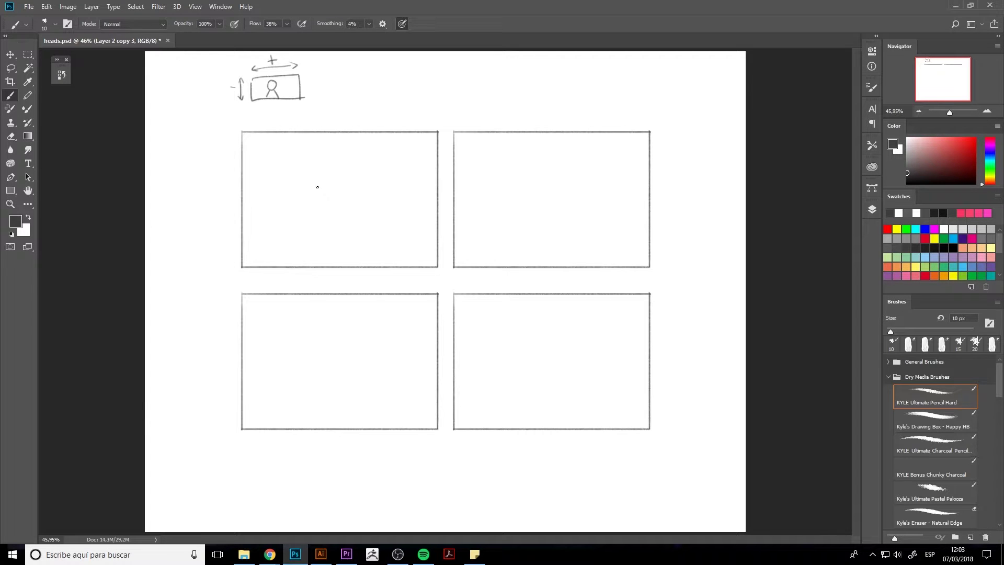
left_click_drag(335, 168, 313, 197)
mouse_move(343, 168)
left_mouse_down()
mouse_move(313, 208)
mouse_move(325, 224)
mouse_move(368, 214)
left_mouse_up()
left_click_drag(333, 168, 366, 174)
mouse_move(367, 216)
left_mouse_down()
mouse_move(321, 221)
mouse_move(332, 228)
mouse_move(362, 223)
mouse_move(331, 227)
mouse_move(312, 183)
left_mouse_up()
Marquee the circle and enlarge it with Free Transform, then deselect.
key("e")
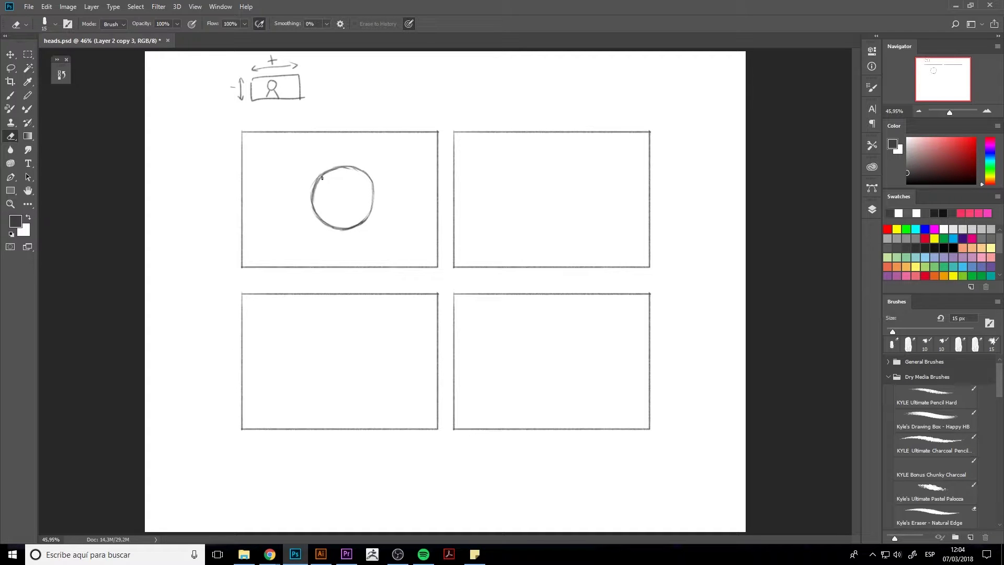
key("m")
mouse_move(299, 156)
left_mouse_down()
mouse_move(409, 262)
mouse_move(396, 254)
mouse_move(400, 262)
left_mouse_up()
key("ctrl+t")
key("Return")
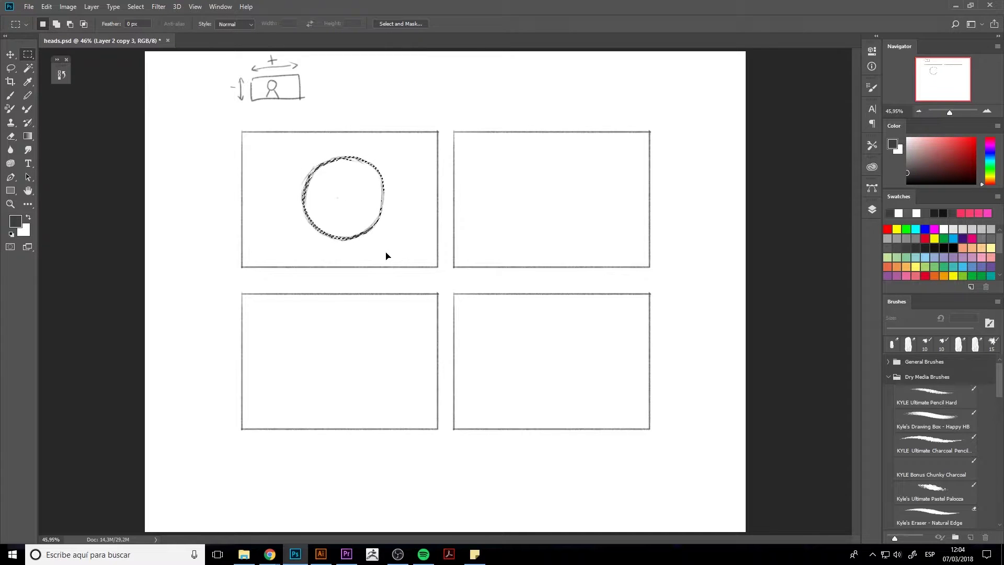
key("ctrl+d")
key("e")
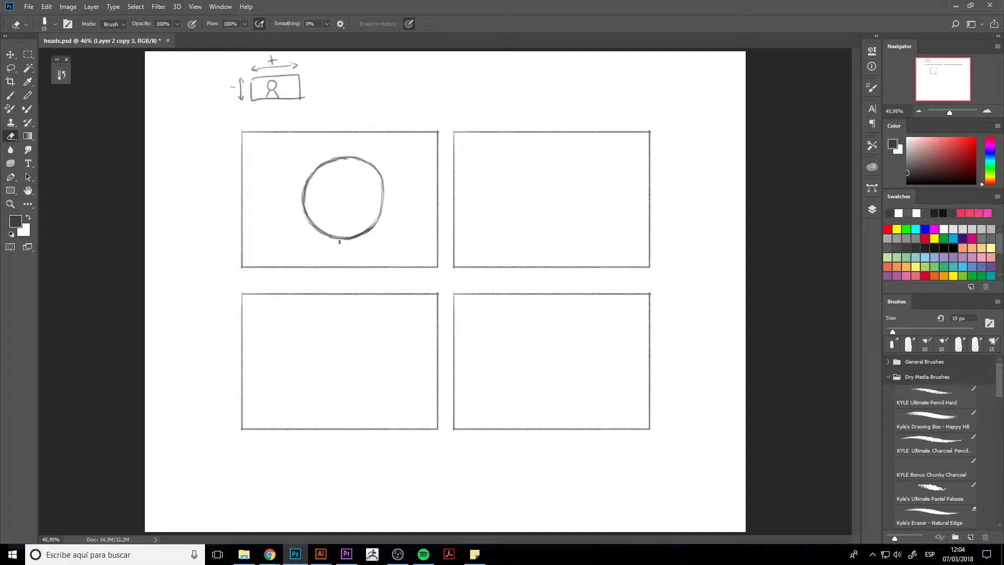
key("b")
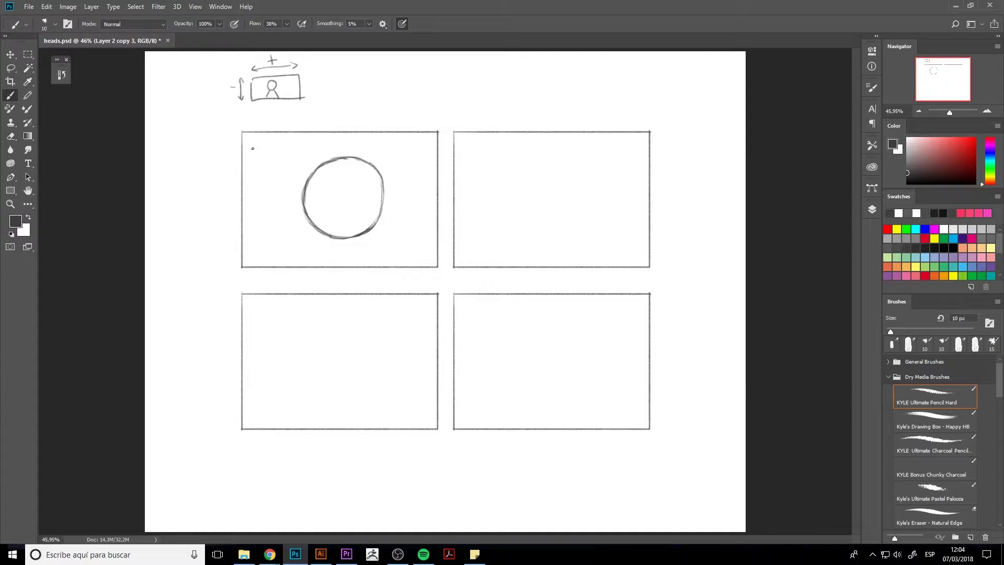
Letter an underlined TITLE with a subtitle line in the first frame.
mouse_move(254, 139)
left_mouse_down()
mouse_move(255, 154)
mouse_move(261, 139)
left_mouse_up()
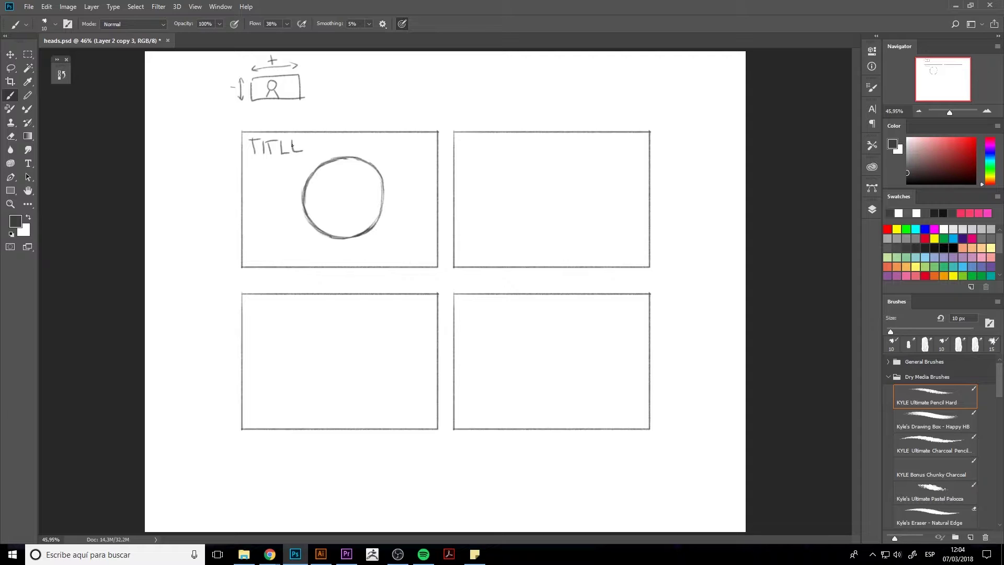
left_click_drag(253, 163, 309, 160)
left_click_drag(259, 167, 277, 168)
mouse_move(389, 143)
left_mouse_down()
mouse_move(385, 158)
mouse_move(427, 140)
mouse_move(393, 141)
mouse_move(428, 155)
mouse_move(385, 142)
mouse_move(387, 178)
mouse_move(427, 173)
mouse_move(404, 193)
mouse_move(412, 185)
mouse_move(405, 247)
mouse_move(412, 238)
left_mouse_up()
key("ctrl+z")
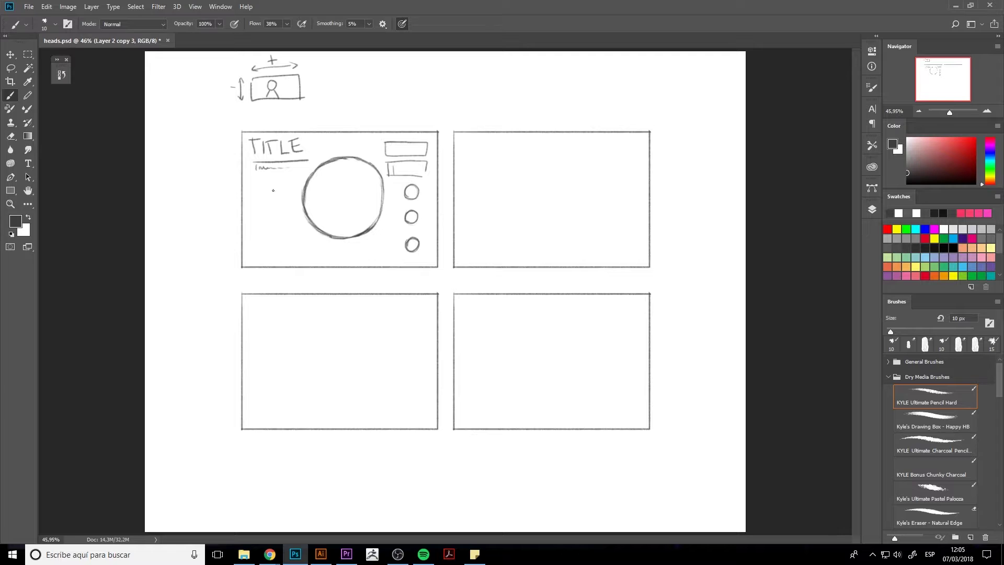
Add a small circle, a bar chart axis, a bracket box and marks around the planet.
mouse_move(271, 232)
left_mouse_down()
mouse_move(269, 259)
mouse_move(261, 231)
mouse_move(268, 256)
mouse_move(267, 230)
mouse_move(267, 251)
mouse_move(319, 250)
mouse_move(270, 255)
mouse_move(318, 254)
mouse_move(285, 242)
mouse_move(299, 251)
left_mouse_up()
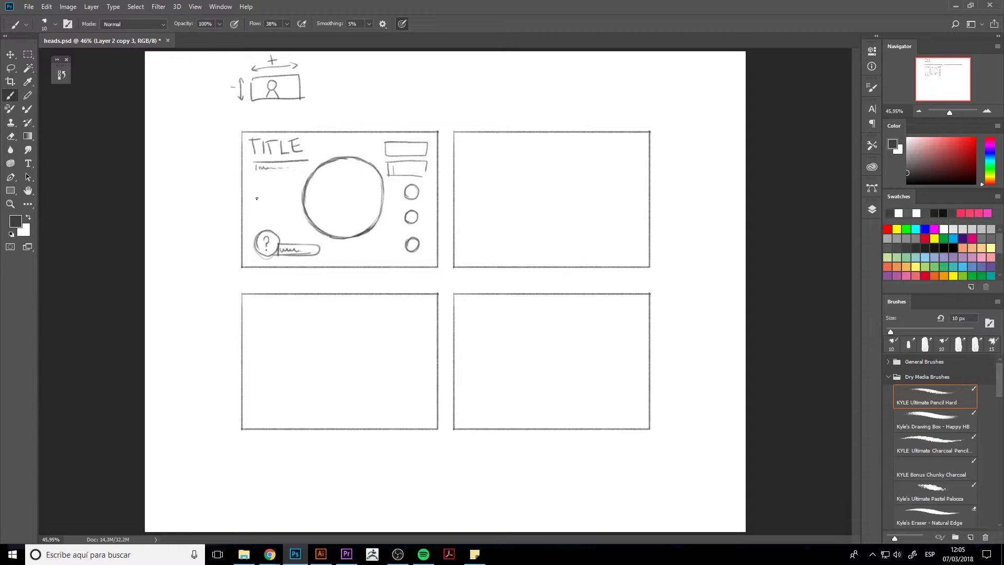
mouse_move(257, 187)
left_mouse_down()
mouse_move(289, 209)
mouse_move(265, 209)
mouse_move(271, 194)
mouse_move(279, 192)
mouse_move(279, 208)
mouse_move(290, 203)
left_mouse_up()
mouse_move(332, 253)
left_mouse_down()
mouse_move(382, 266)
mouse_move(344, 279)
mouse_move(449, 278)
mouse_move(460, 288)
mouse_move(486, 273)
left_mouse_up()
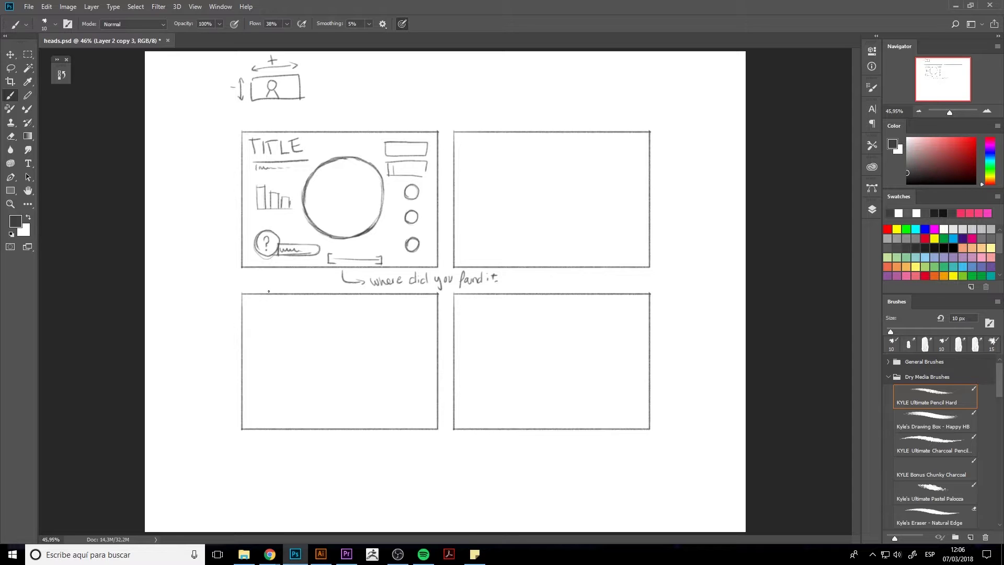
left_click_drag(346, 148, 357, 140)
left_click(375, 243)
Sketch continents on the globe, then start a planet arc and TITLE in the top-right panel.
mouse_move(335, 200)
left_mouse_down()
mouse_move(360, 189)
mouse_move(359, 210)
mouse_move(336, 221)
mouse_move(357, 224)
mouse_move(382, 206)
left_mouse_up()
mouse_move(325, 174)
left_mouse_down()
mouse_move(315, 181)
mouse_move(315, 227)
left_mouse_up()
left_click_drag(305, 210, 308, 185)
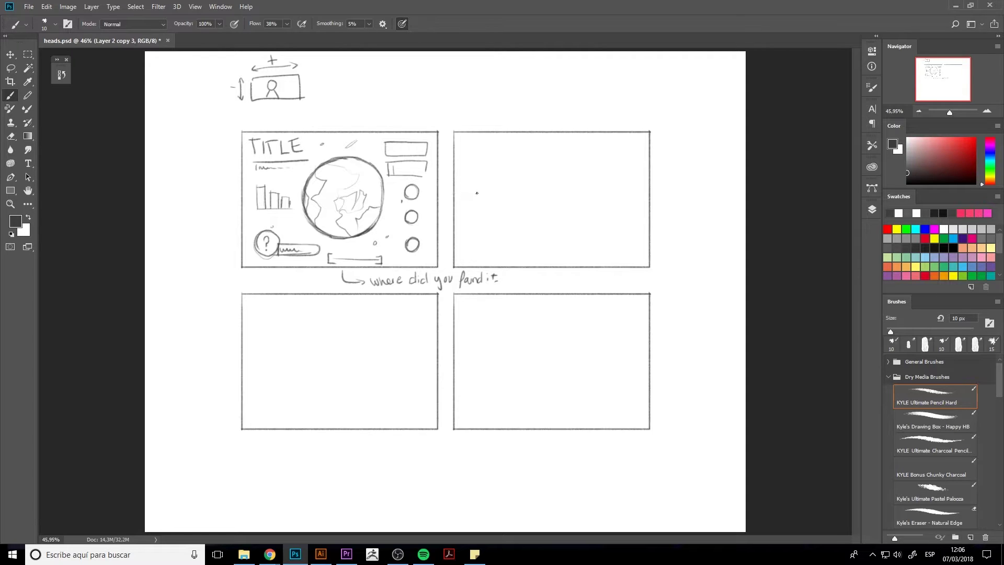
mouse_move(456, 193)
left_mouse_down()
mouse_move(492, 200)
mouse_move(454, 194)
mouse_move(512, 213)
mouse_move(535, 263)
mouse_move(509, 218)
mouse_move(454, 195)
mouse_move(478, 196)
left_mouse_up()
mouse_move(520, 141)
left_mouse_down()
mouse_move(521, 153)
mouse_move(548, 142)
left_mouse_up()
Finish lettering TITLE in the top-right panel and draw a moon circle beside it.
left_click_drag(541, 143, 542, 153)
mouse_move(553, 143)
left_mouse_down()
mouse_move(564, 151)
mouse_move(552, 158)
mouse_move(574, 157)
left_mouse_up()
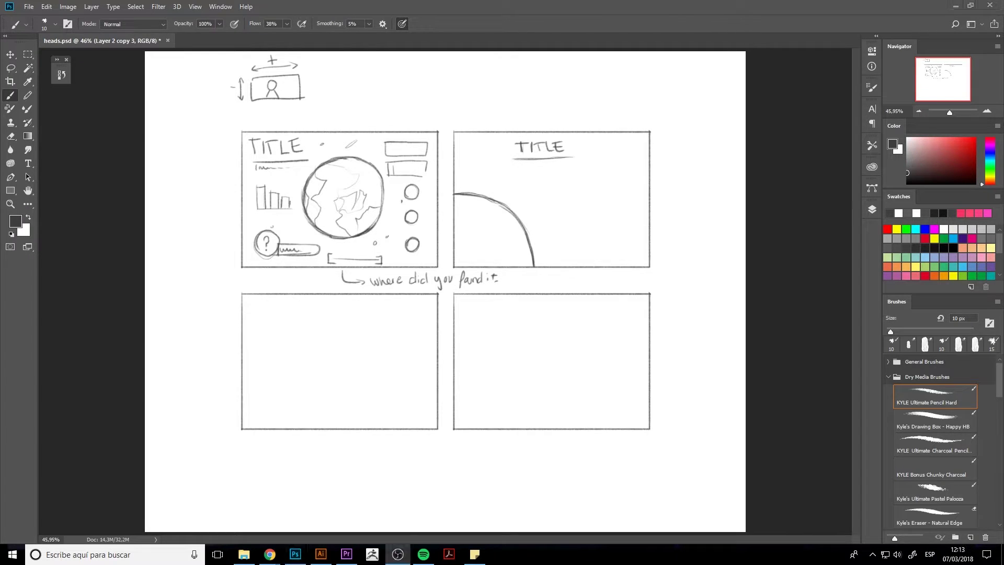
left_click(546, 168)
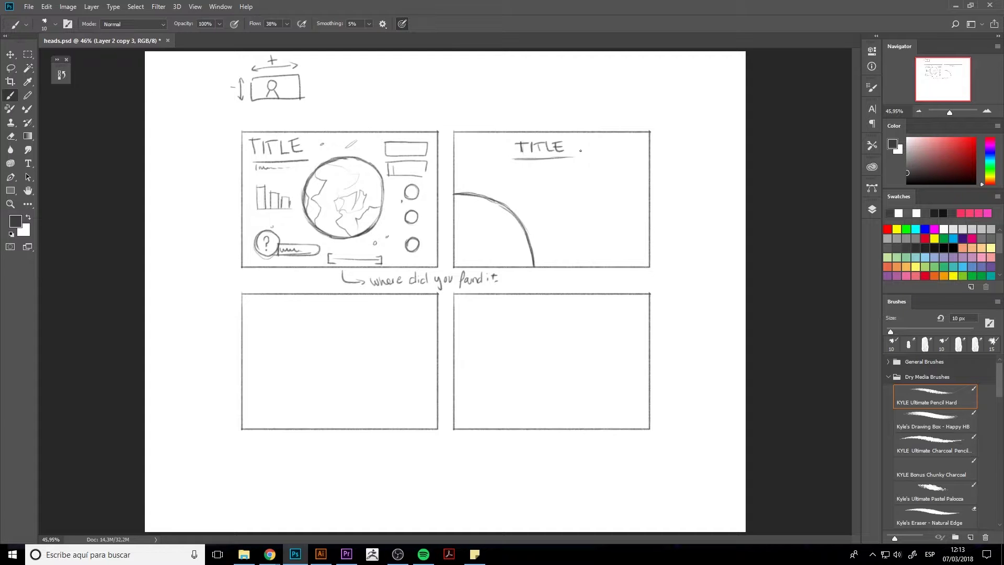
mouse_move(317, 161)
left_mouse_down()
mouse_move(330, 147)
mouse_move(315, 156)
left_mouse_up()
mouse_move(491, 145)
left_mouse_down()
mouse_move(467, 173)
mouse_move(500, 169)
mouse_move(477, 142)
mouse_move(502, 168)
mouse_move(471, 176)
mouse_move(502, 168)
mouse_move(488, 143)
mouse_move(467, 154)
mouse_move(474, 182)
mouse_move(470, 149)
left_mouse_up()
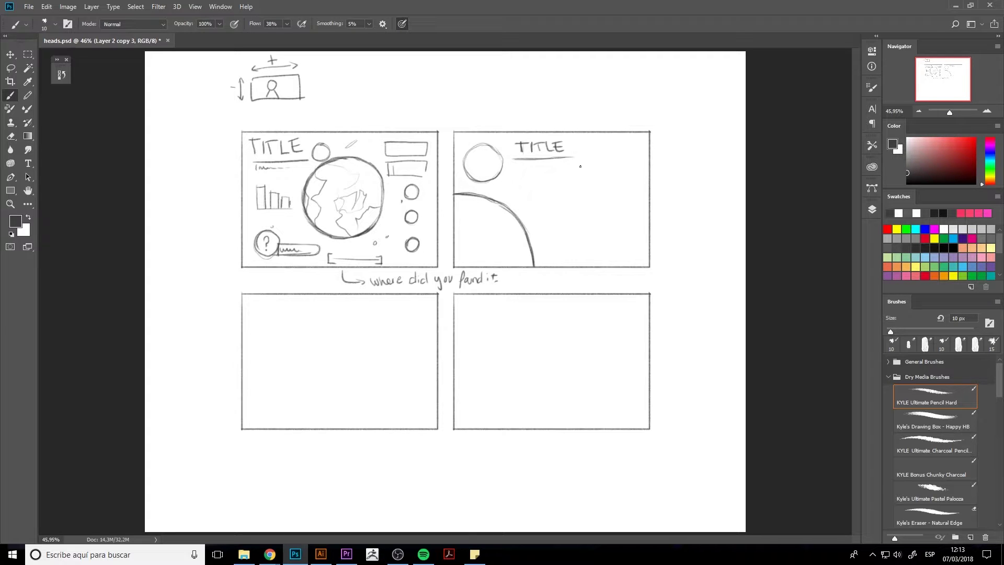
Draw a boxed text line and two stacked content boxes right of the moon.
mouse_move(575, 175)
left_mouse_down()
mouse_move(606, 174)
mouse_move(569, 176)
mouse_move(634, 175)
left_mouse_up()
mouse_move(573, 178)
left_mouse_down()
mouse_move(575, 165)
mouse_move(629, 164)
mouse_move(634, 174)
left_mouse_up()
mouse_move(576, 187)
left_mouse_down()
mouse_move(576, 207)
mouse_move(601, 207)
left_mouse_up()
mouse_move(577, 187)
left_mouse_down()
mouse_move(602, 185)
mouse_move(606, 208)
left_mouse_up()
mouse_move(606, 208)
left_mouse_down()
mouse_move(636, 206)
mouse_move(633, 185)
left_mouse_up()
left_click_drag(633, 187, 634, 207)
mouse_move(577, 187)
left_mouse_down()
mouse_move(579, 206)
mouse_move(599, 207)
mouse_move(563, 238)
left_mouse_up()
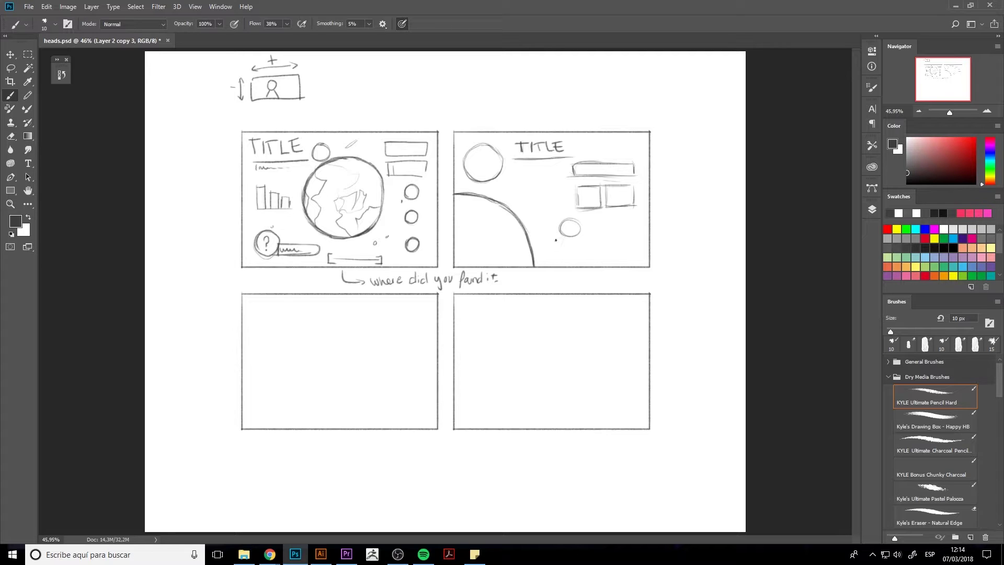
Sketch a stick-figure astronaut and turn the long shape into a rocket.
mouse_move(562, 237)
left_mouse_down()
mouse_move(550, 247)
mouse_move(565, 259)
mouse_move(589, 259)
mouse_move(579, 248)
mouse_move(561, 259)
mouse_move(574, 262)
mouse_move(586, 258)
mouse_move(568, 236)
mouse_move(637, 221)
mouse_move(581, 253)
mouse_move(637, 229)
mouse_move(618, 242)
left_mouse_up()
key("e")
key("b")
mouse_move(608, 233)
left_mouse_down()
mouse_move(601, 242)
mouse_move(609, 234)
left_mouse_up()
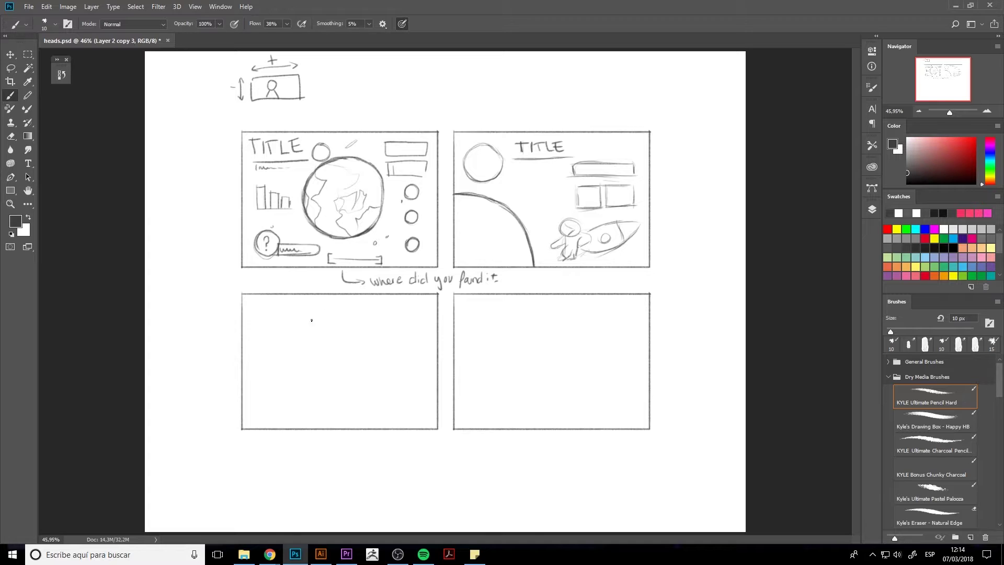
Begin lettering a title in the lower-left panel.
mouse_move(303, 302)
left_mouse_down()
mouse_move(303, 314)
mouse_move(308, 301)
left_mouse_up()
mouse_move(312, 302)
left_mouse_down()
mouse_move(311, 313)
mouse_move(324, 301)
left_mouse_up()
mouse_move(326, 302)
left_mouse_down()
mouse_move(327, 312)
mouse_move(345, 311)
left_mouse_up()
Sketch a jagged false-start stroke in the lower-left panel and erase it.
key("e")
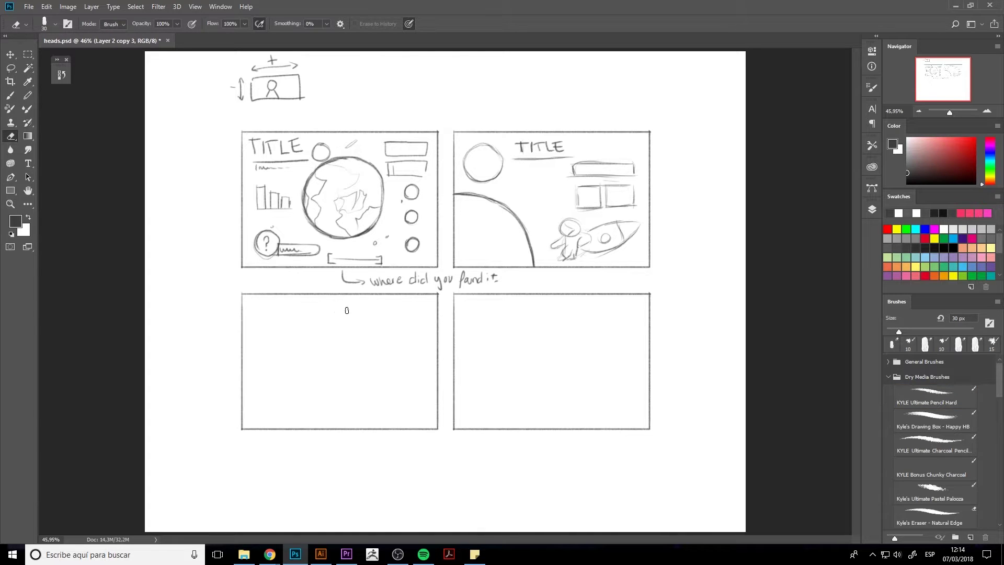
key("b")
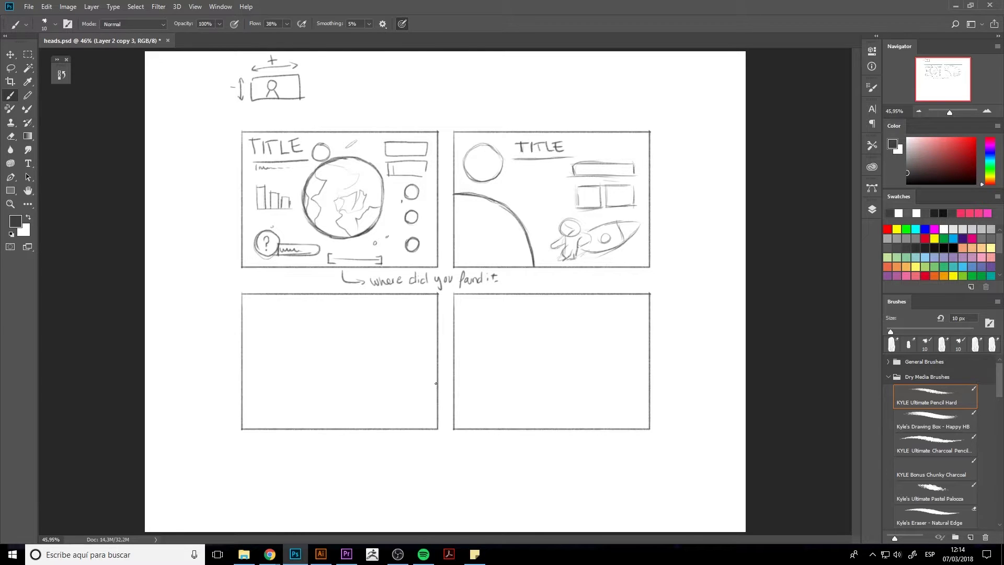
mouse_move(436, 384)
left_mouse_down()
mouse_move(404, 386)
mouse_move(369, 427)
mouse_move(400, 393)
mouse_move(435, 376)
left_mouse_up()
key("e")
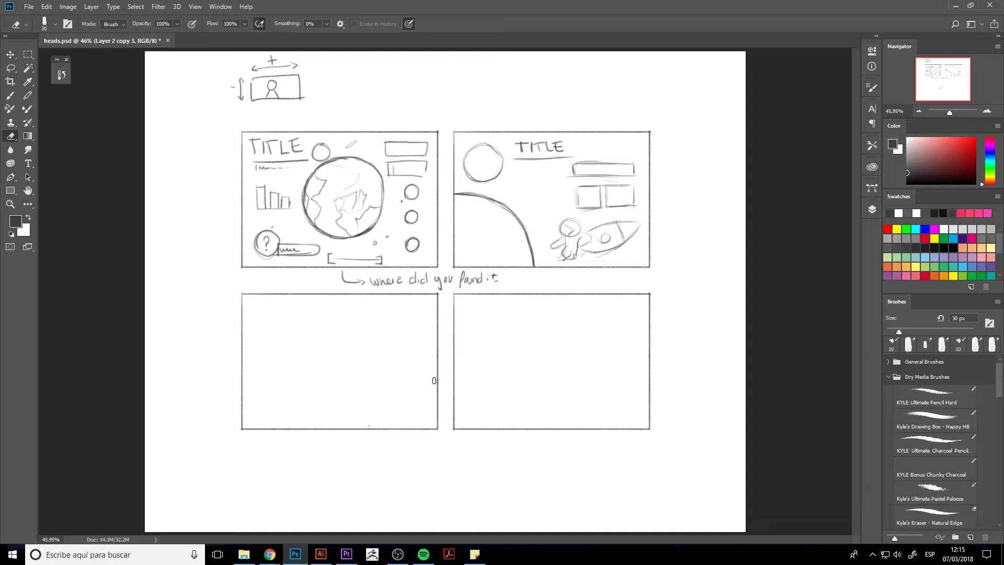
key("b")
Draw a curving leafy branch with a trunk and small circles along the left edge.
mouse_move(261, 353)
left_mouse_down()
mouse_move(262, 328)
mouse_move(320, 297)
mouse_move(278, 317)
mouse_move(262, 359)
left_mouse_up()
mouse_move(293, 318)
left_mouse_down()
mouse_move(272, 336)
mouse_move(267, 366)
mouse_move(267, 351)
left_mouse_up()
mouse_move(303, 313)
left_mouse_down()
mouse_move(282, 339)
mouse_move(264, 400)
left_mouse_up()
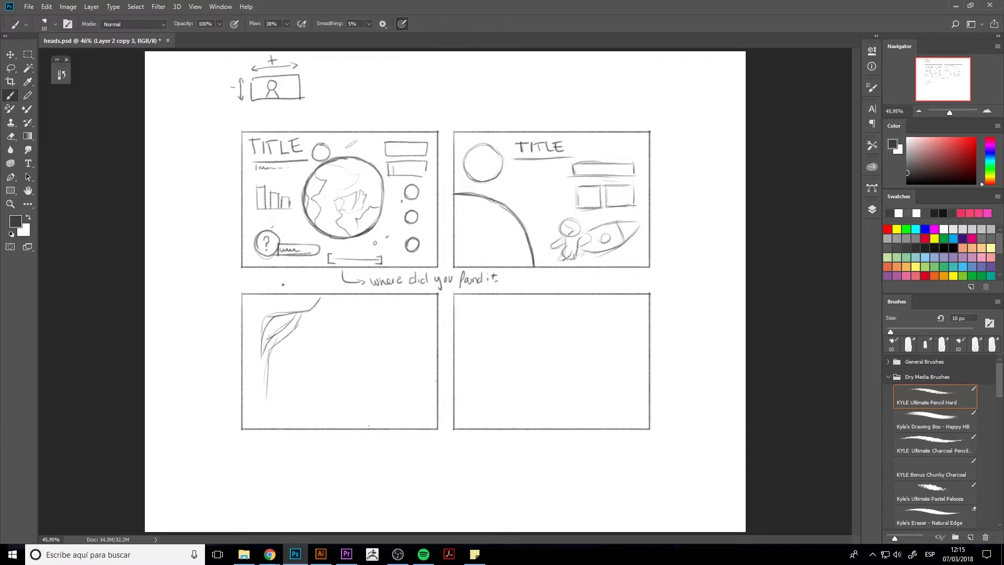
mouse_move(310, 294)
left_mouse_down()
mouse_move(273, 313)
mouse_move(300, 348)
mouse_move(310, 328)
left_mouse_up()
left_click_drag(272, 357, 285, 366)
left_click_drag(431, 298, 419, 312)
left_click_drag(268, 411, 282, 424)
left_click_drag(262, 360, 261, 422)
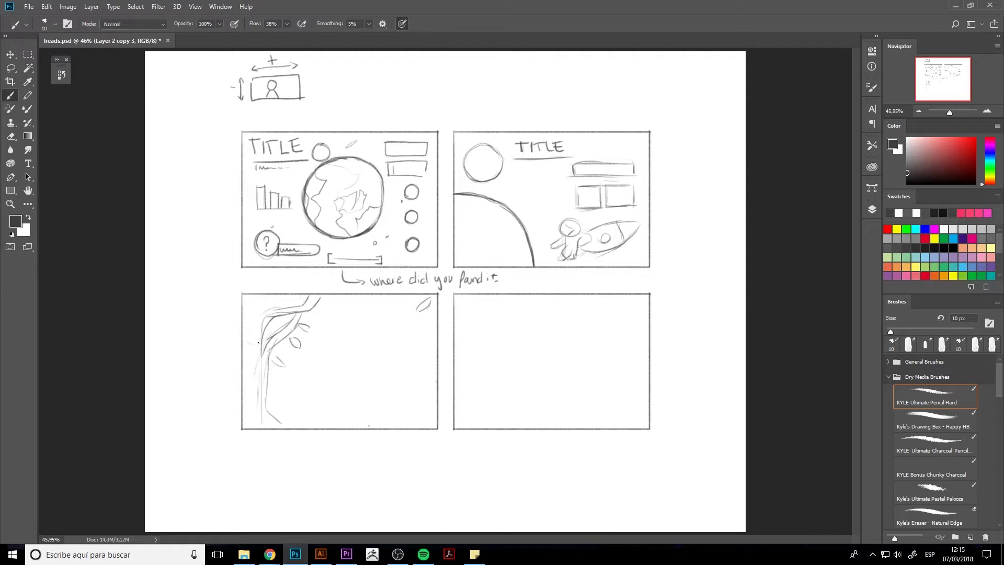
mouse_move(257, 328)
left_mouse_down()
mouse_move(245, 341)
mouse_move(257, 330)
mouse_move(247, 405)
mouse_move(258, 395)
left_mouse_up()
Add a U-shaped curve by the branch and letter TITLE near the panel bottom.
mouse_move(346, 333)
left_mouse_down()
mouse_move(351, 296)
mouse_move(334, 351)
mouse_move(349, 293)
mouse_move(338, 350)
mouse_move(272, 358)
left_mouse_up()
mouse_move(303, 407)
left_mouse_down()
mouse_move(303, 420)
mouse_move(309, 407)
left_mouse_up()
left_click_drag(313, 406, 320, 421)
left_click_drag(315, 406, 339, 421)
mouse_move(336, 407)
left_mouse_down()
mouse_move(342, 420)
mouse_move(345, 405)
left_mouse_up()
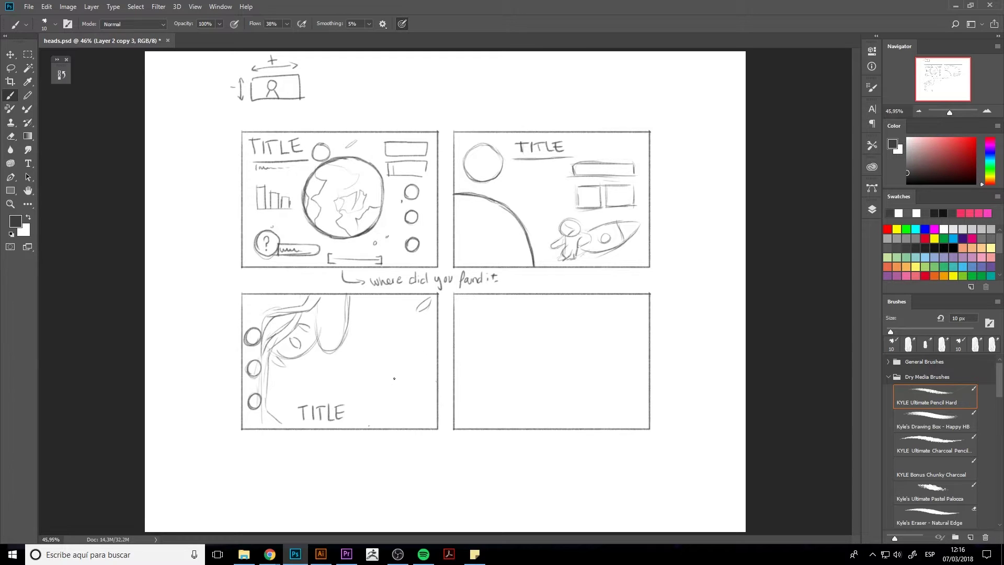
Add corner leaves, a hatched text box with small circles, and a rising-line chart.
mouse_move(419, 419)
left_mouse_down()
mouse_move(398, 407)
mouse_move(427, 427)
mouse_move(410, 419)
mouse_move(427, 412)
mouse_move(408, 345)
mouse_move(426, 378)
left_mouse_up()
left_click_drag(370, 420, 405, 413)
mouse_move(358, 317)
left_mouse_down()
mouse_move(419, 347)
mouse_move(394, 322)
mouse_move(378, 329)
mouse_move(406, 333)
left_mouse_up()
mouse_move(364, 341)
left_mouse_down()
mouse_move(405, 343)
mouse_move(365, 356)
mouse_move(389, 357)
left_mouse_up()
left_click_drag(406, 356, 406, 356)
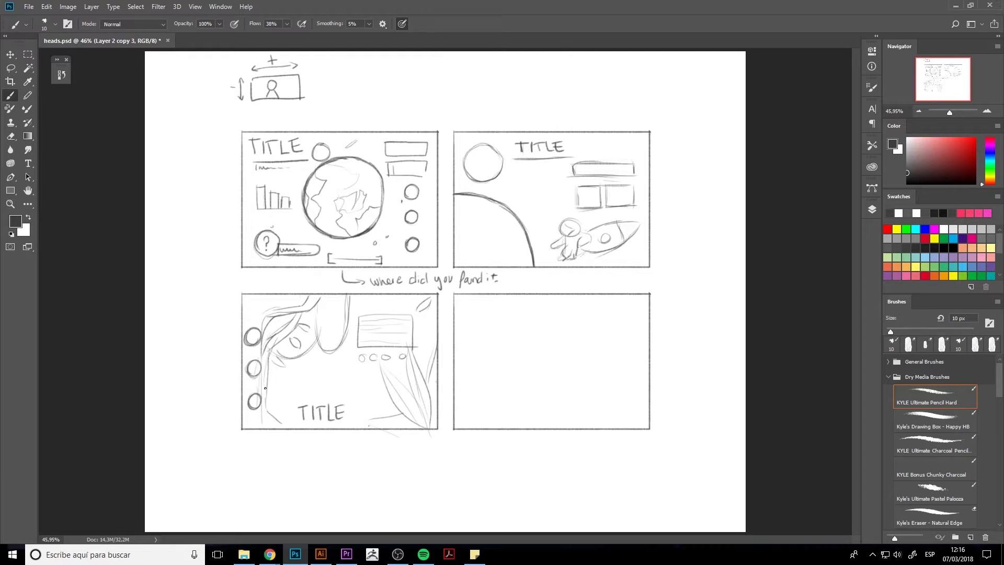
mouse_move(283, 376)
left_mouse_down()
mouse_move(283, 400)
mouse_move(347, 397)
left_mouse_up()
left_click_drag(285, 396, 339, 372)
Sketch a planet dome arc along the bottom of the lower-right panel.
mouse_move(496, 428)
left_mouse_down()
mouse_move(512, 396)
mouse_move(537, 382)
mouse_move(520, 388)
mouse_move(562, 378)
mouse_move(584, 383)
mouse_move(617, 422)
mouse_move(603, 401)
mouse_move(556, 377)
mouse_move(515, 391)
mouse_move(492, 426)
left_mouse_up()
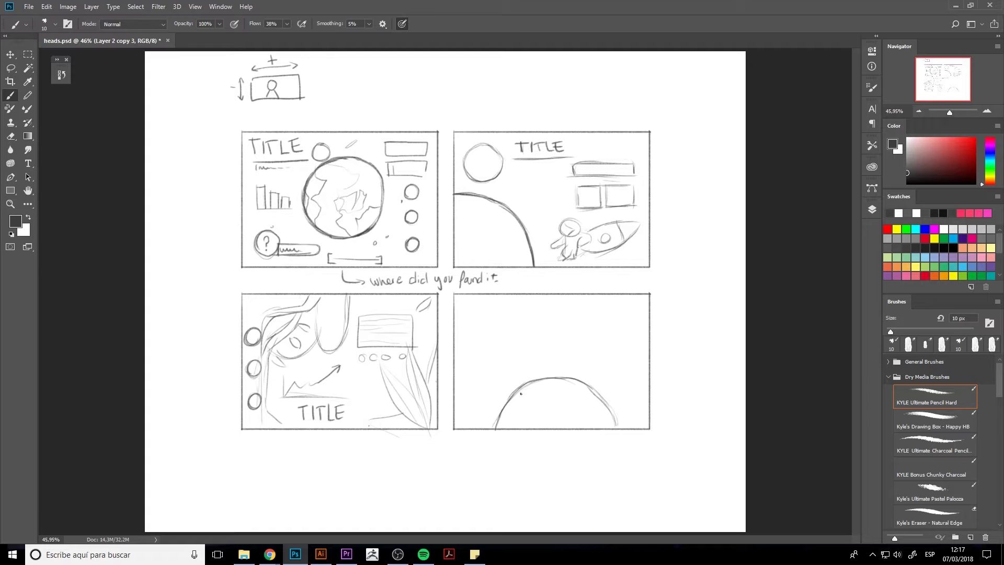
mouse_move(521, 394)
left_mouse_down()
mouse_move(532, 382)
mouse_move(586, 384)
mouse_move(618, 424)
mouse_move(557, 378)
mouse_move(502, 425)
left_mouse_up()
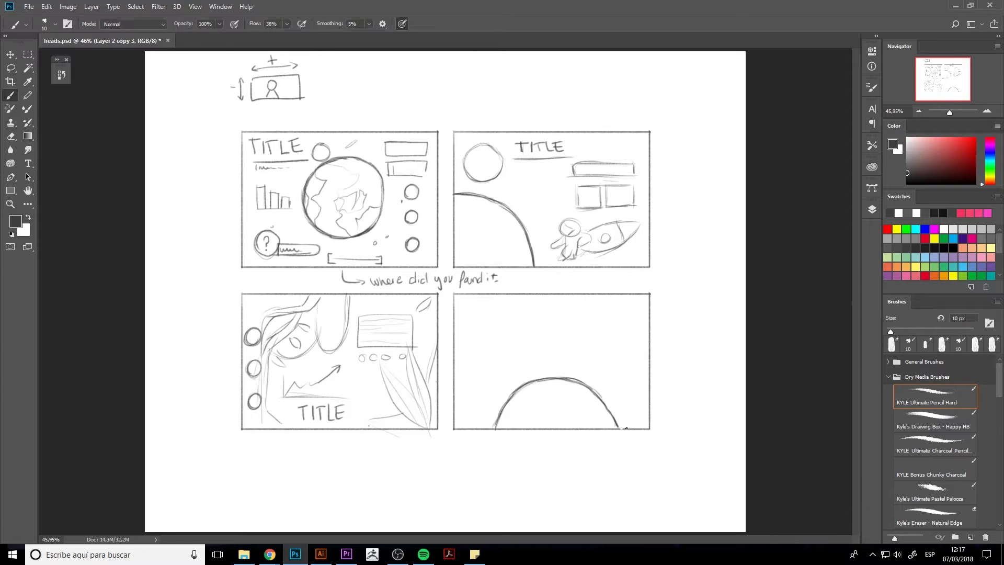
left_click_drag(626, 428, 616, 428)
Letter a first TITLE at the top of the lower-right panel, then erase it.
mouse_move(501, 299)
left_mouse_down()
mouse_move(516, 310)
mouse_move(522, 341)
mouse_move(506, 311)
left_mouse_up()
key("ctrl+alt+z")
key("ctrl+alt+z")
key("ctrl+alt+z")
mouse_move(498, 302)
left_mouse_down()
mouse_move(512, 301)
mouse_move(515, 312)
left_mouse_up()
mouse_move(523, 303)
left_mouse_down()
mouse_move(523, 313)
mouse_move(530, 302)
left_mouse_up()
left_click_drag(532, 302, 540, 313)
mouse_move(543, 303)
left_mouse_down()
mouse_move(544, 313)
mouse_move(555, 302)
left_mouse_up()
mouse_move(544, 312)
left_mouse_down()
mouse_move(555, 311)
mouse_move(499, 305)
mouse_move(524, 300)
left_mouse_up()
key("e")
key("b")
Redraw TITLE at the top of the panel and underline it.
mouse_move(528, 301)
left_mouse_down()
mouse_move(528, 313)
mouse_move(542, 301)
left_mouse_up()
mouse_move(537, 302)
left_mouse_down()
mouse_move(537, 312)
mouse_move(565, 310)
left_mouse_up()
left_click_drag(515, 317, 555, 316)
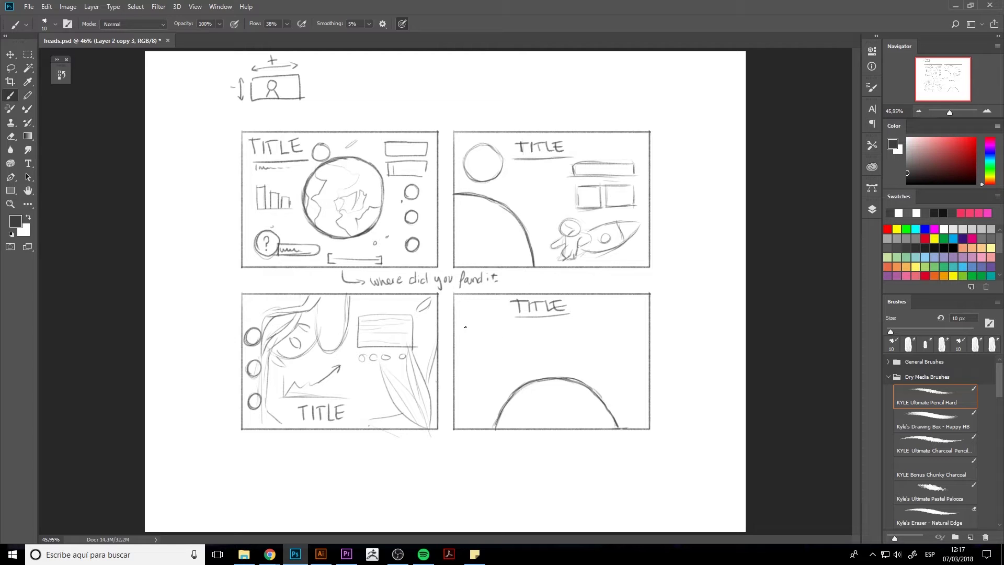
Draw a lined text box, a circle left of the dome, and two small ovals at the right.
mouse_move(465, 314)
left_mouse_down()
mouse_move(499, 338)
mouse_move(490, 319)
mouse_move(468, 335)
mouse_move(499, 346)
mouse_move(499, 372)
mouse_move(479, 372)
mouse_move(499, 371)
left_mouse_up()
mouse_move(497, 406)
left_mouse_down()
mouse_move(504, 374)
mouse_move(510, 382)
mouse_move(483, 404)
mouse_move(484, 376)
mouse_move(498, 401)
mouse_move(499, 370)
mouse_move(475, 396)
mouse_move(491, 370)
left_mouse_up()
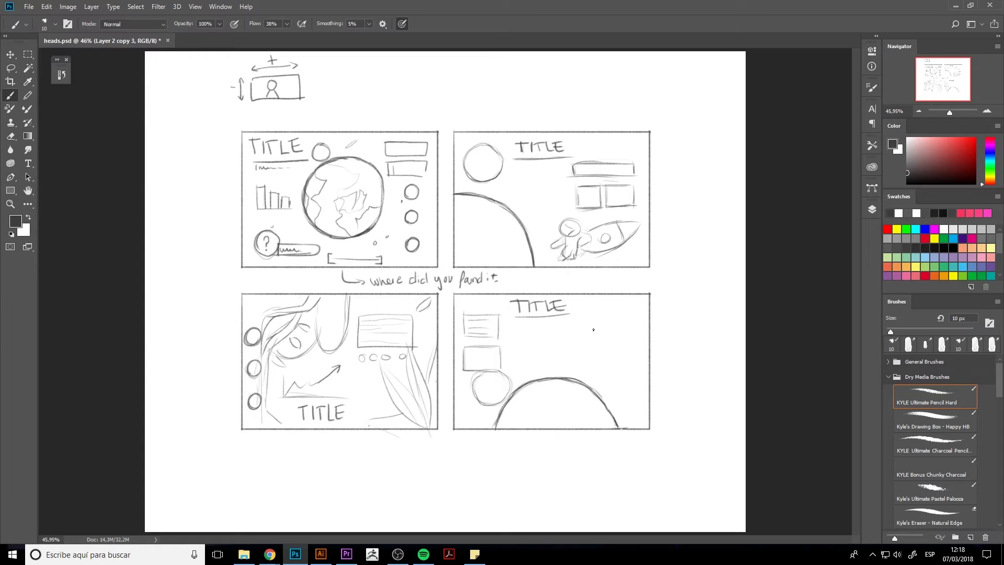
mouse_move(618, 314)
left_mouse_down()
mouse_move(621, 336)
mouse_move(605, 320)
left_mouse_up()
mouse_move(620, 367)
left_mouse_down()
mouse_move(603, 370)
mouse_move(628, 366)
mouse_move(613, 373)
left_mouse_up()
key("ctrl+alt+z")
key("ctrl+alt+z")
mouse_move(620, 310)
left_mouse_down()
mouse_move(610, 327)
mouse_move(630, 320)
left_mouse_up()
mouse_move(628, 355)
left_mouse_down()
mouse_move(614, 346)
mouse_move(630, 345)
mouse_move(617, 387)
mouse_move(633, 375)
left_mouse_up()
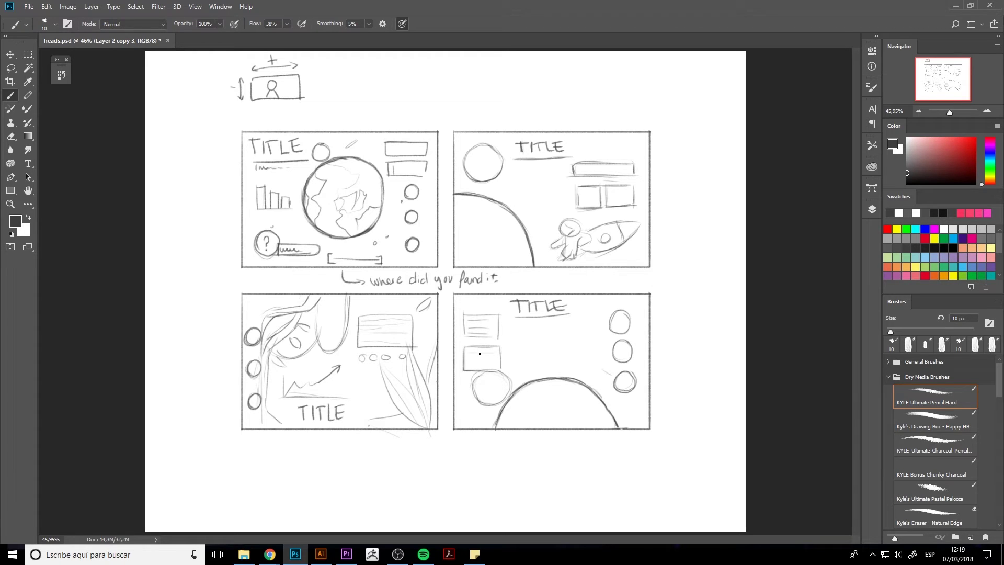
Add a line in the small box, erase the darkened circle tracing, and draw a bullet with text line.
mouse_move(467, 358)
left_mouse_down()
mouse_move(506, 401)
mouse_move(523, 373)
mouse_move(518, 401)
mouse_move(480, 383)
mouse_move(474, 398)
mouse_move(497, 404)
mouse_move(513, 392)
mouse_move(493, 370)
mouse_move(475, 381)
mouse_move(475, 397)
mouse_move(508, 398)
mouse_move(511, 374)
left_mouse_up()
key("e")
key("b")
key("e")
mouse_move(473, 387)
left_mouse_down()
mouse_move(514, 375)
mouse_move(474, 379)
mouse_move(486, 379)
mouse_move(473, 394)
mouse_move(441, 386)
mouse_move(455, 368)
left_mouse_up()
key("b")
mouse_move(468, 385)
left_mouse_down()
mouse_move(494, 388)
mouse_move(469, 398)
mouse_move(497, 399)
mouse_move(468, 412)
mouse_move(492, 411)
left_mouse_up()
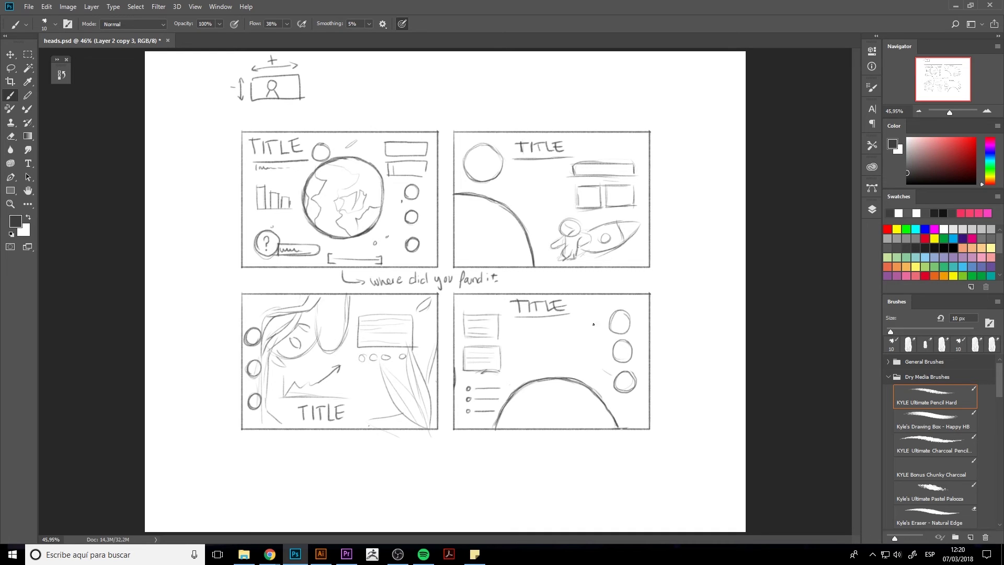
Add a short top-right line, a ¿—? line under TITLE, more bullet lines and a stroke left of TITLE.
left_click_drag(606, 301, 628, 302)
mouse_move(528, 322)
left_mouse_down()
mouse_move(569, 321)
mouse_move(527, 340)
mouse_move(559, 340)
left_mouse_up()
key("ctrl+alt+z")
key("ctrl+alt+z")
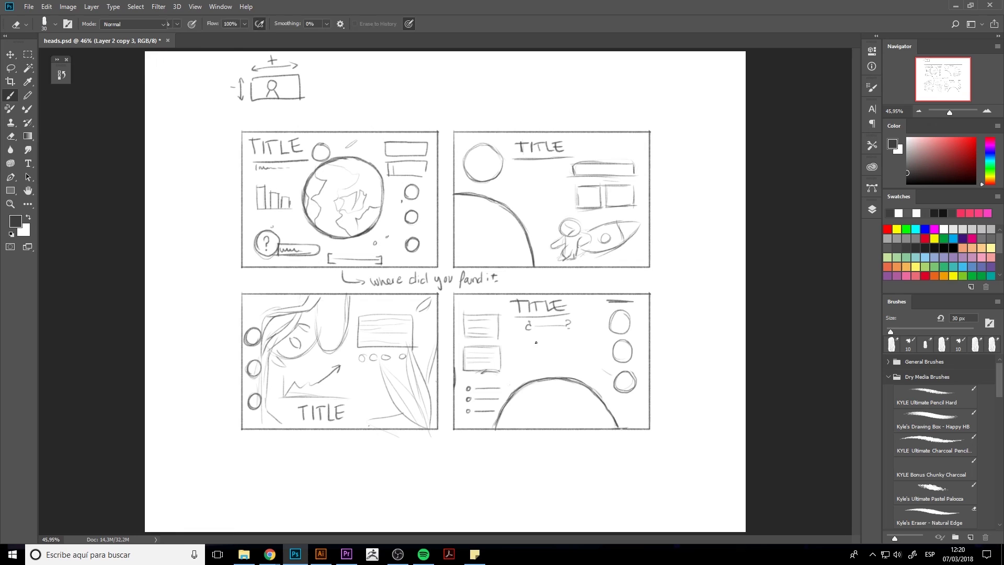
mouse_move(521, 339)
left_mouse_down()
mouse_move(577, 341)
mouse_move(523, 356)
mouse_move(575, 351)
left_mouse_up()
left_click_drag(521, 367, 578, 366)
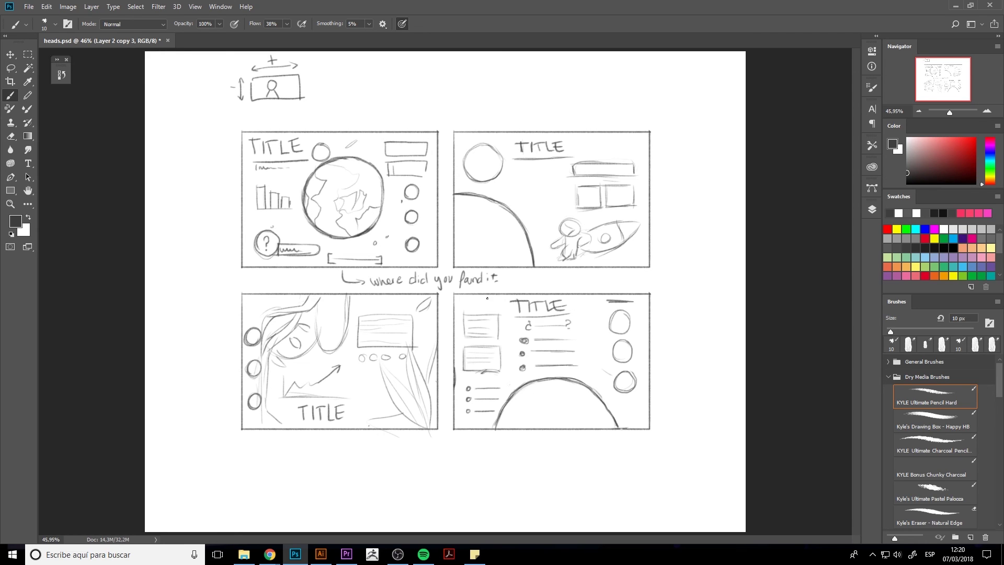
left_click_drag(475, 311, 506, 297)
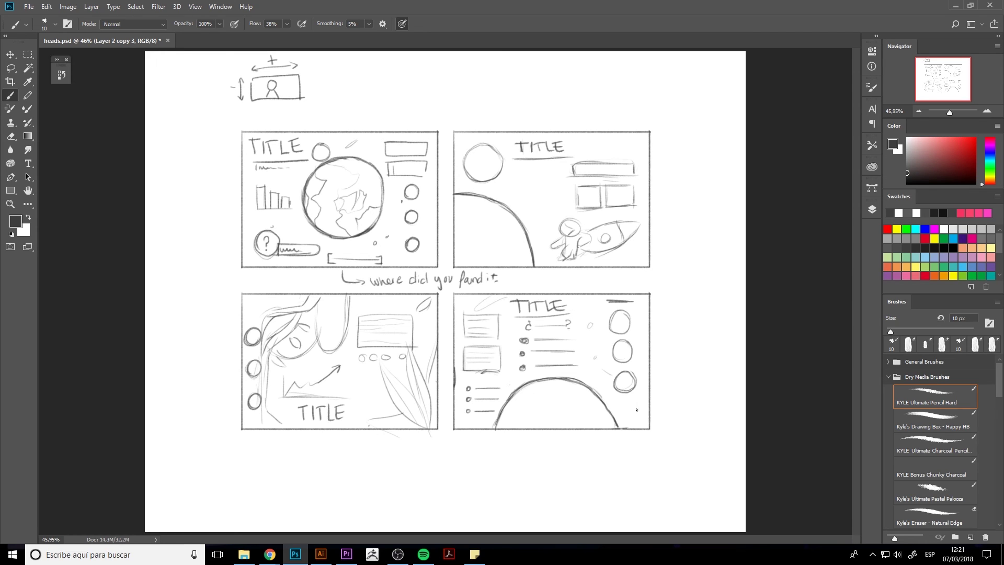